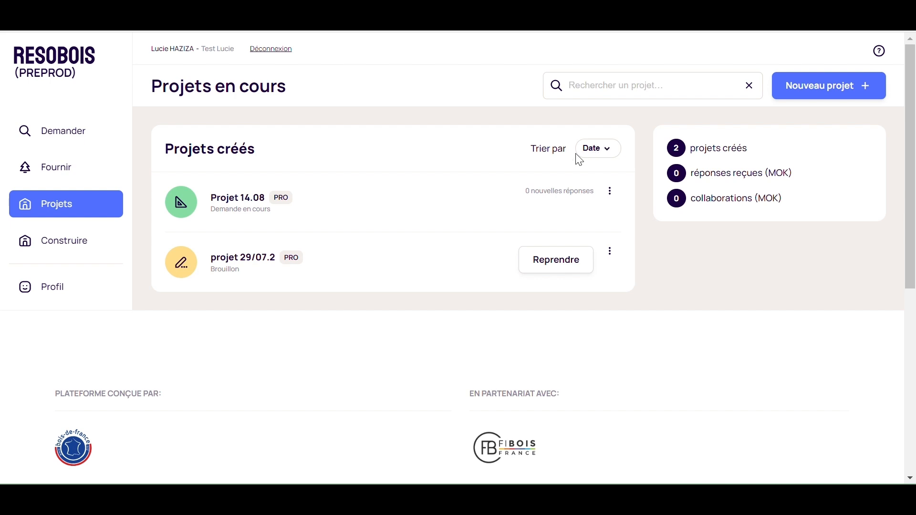
Check the project sort options and search the project list for 14, then clear the search.
left_click(607, 156)
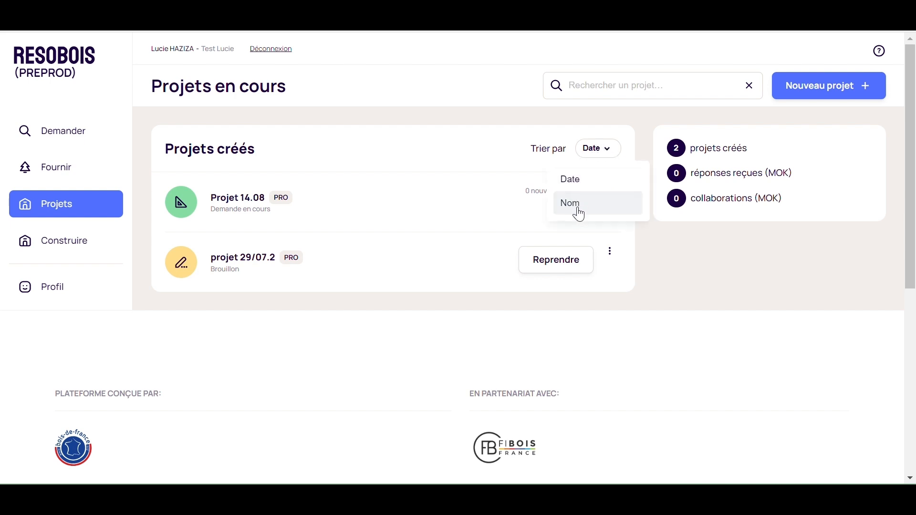
left_click(610, 151)
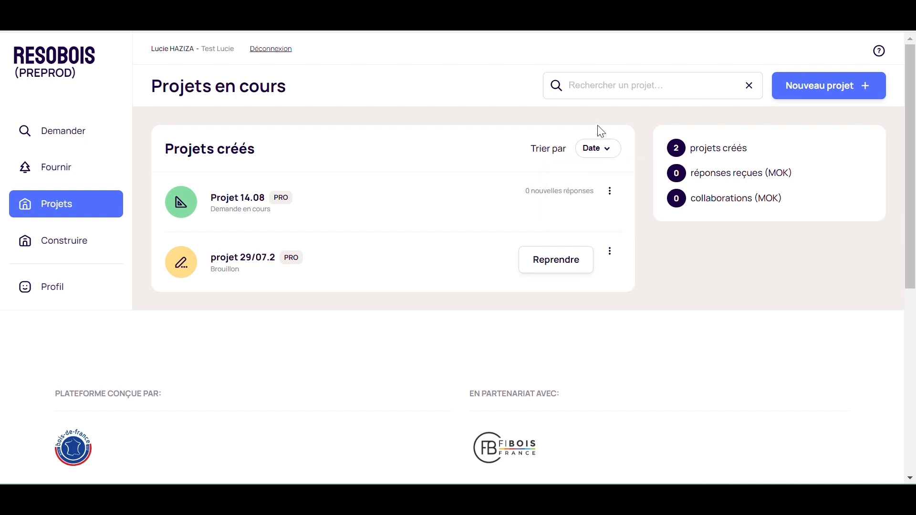
left_click(573, 91)
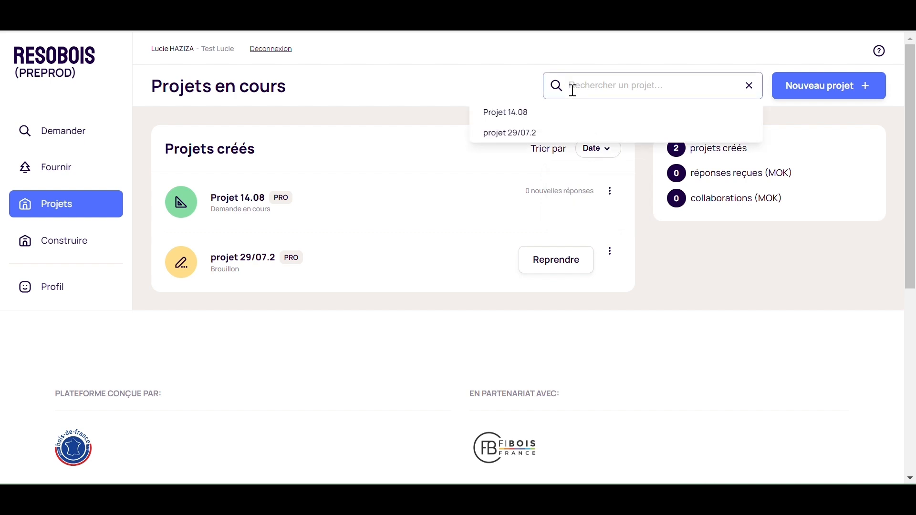
type("14")
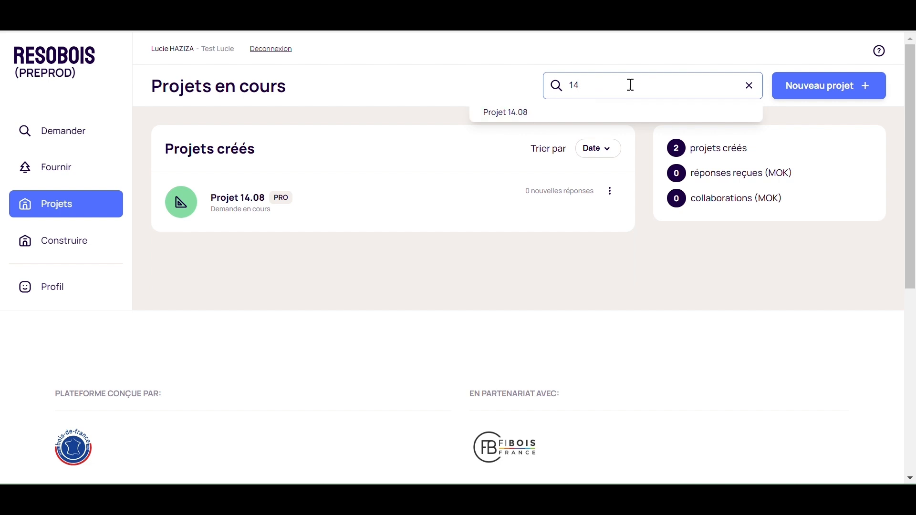
key("BackSpace")
key("BackSpace")
left_click(361, 128)
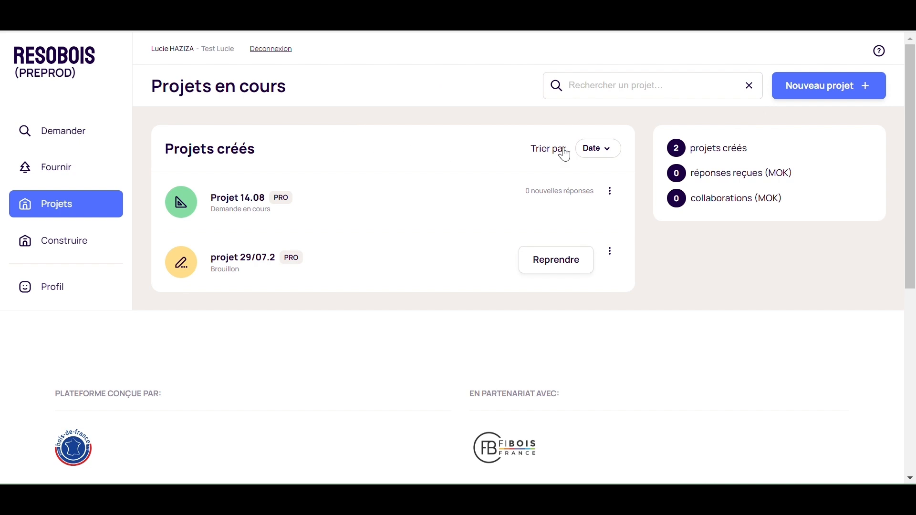
Start a new project, review the form, and name it Projet tutoriel.
left_click(826, 85)
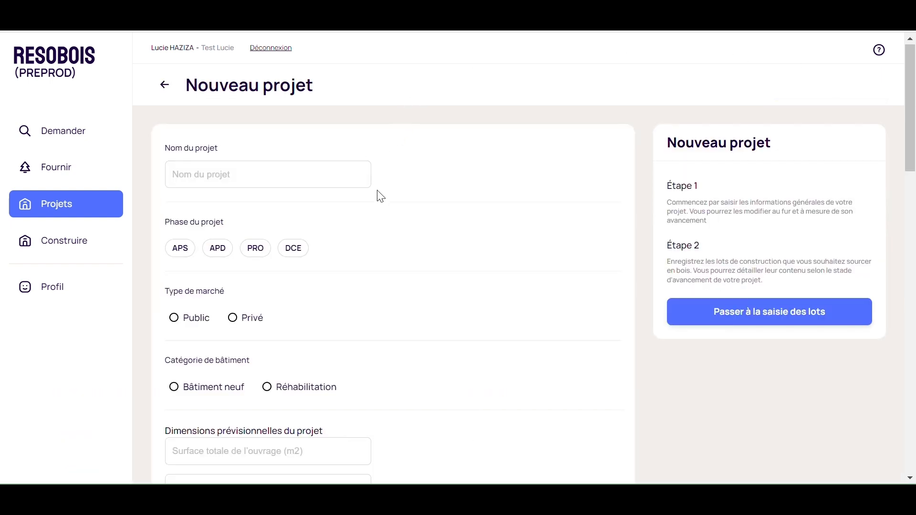
scroll(378, 191, "down", 8)
scroll(380, 198, "down", 4)
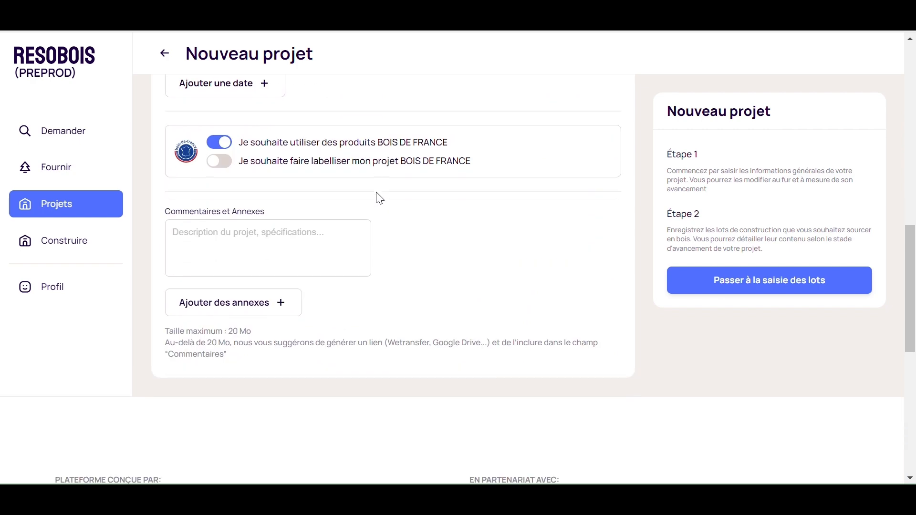
scroll(378, 198, "up", 12)
left_click(268, 176)
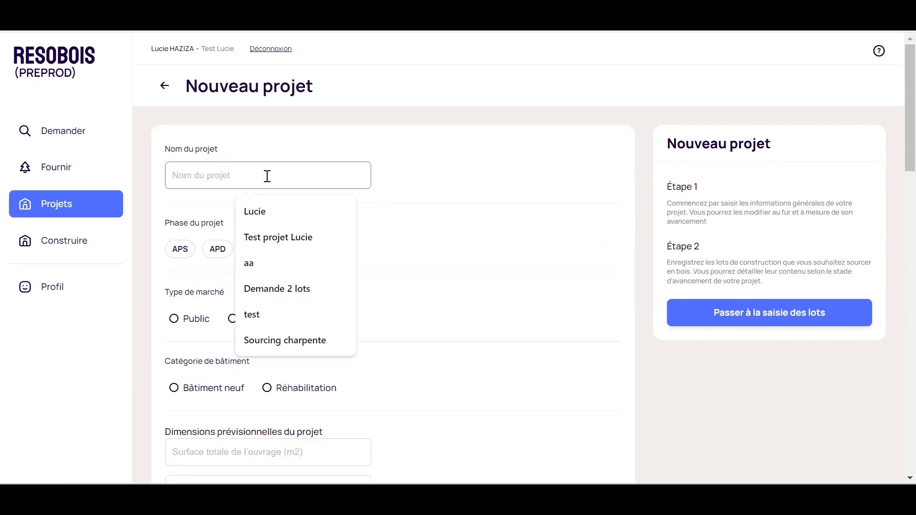
type("Projet ")
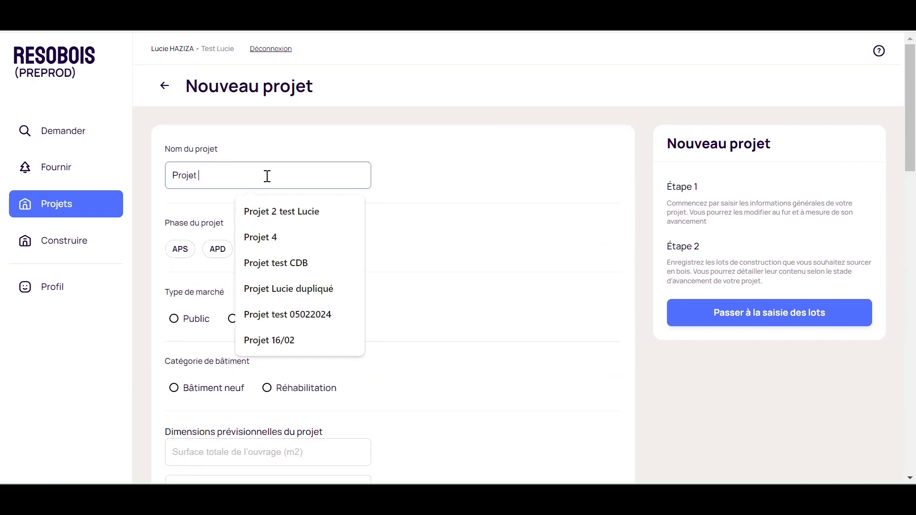
type("tutoriel")
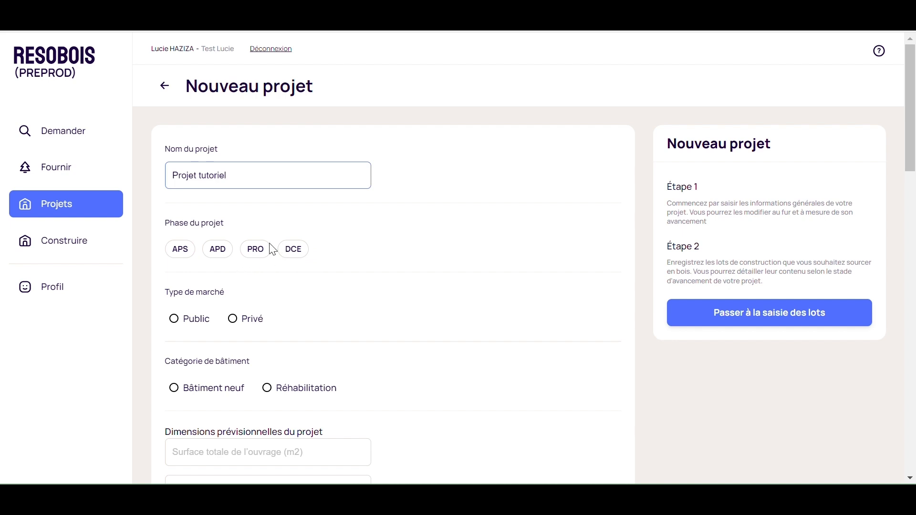
Set the project phase to APS and the market type to Privé.
left_click(180, 253)
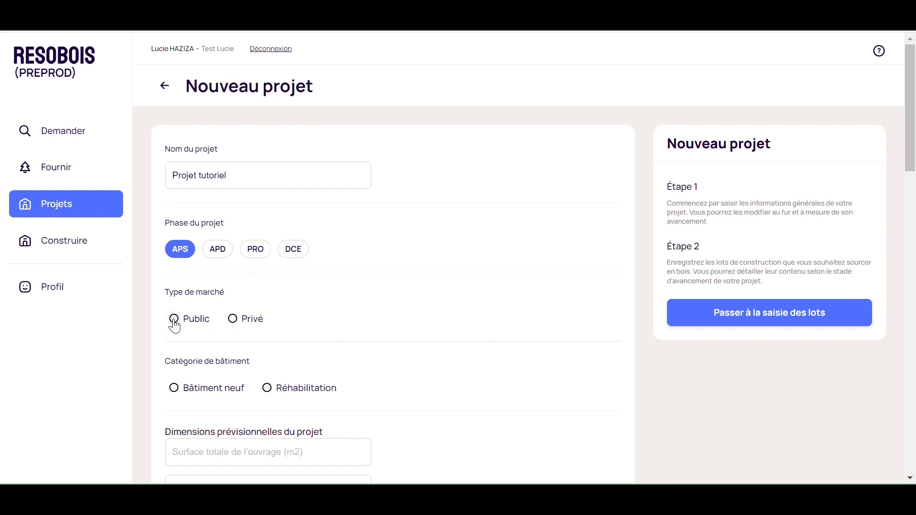
left_click(232, 320)
Set the building category to Bâtiment neuf with the Logement and Mixte types.
scroll(252, 367, "down", 1)
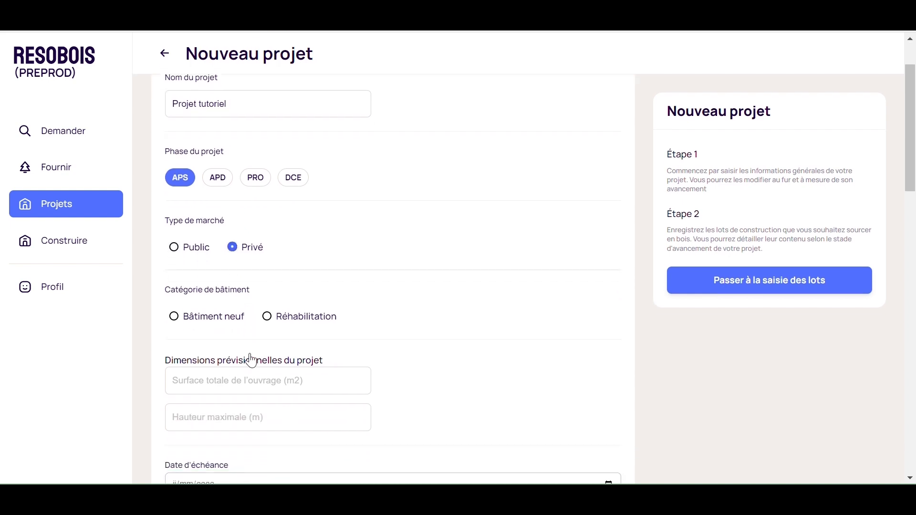
left_click(175, 317)
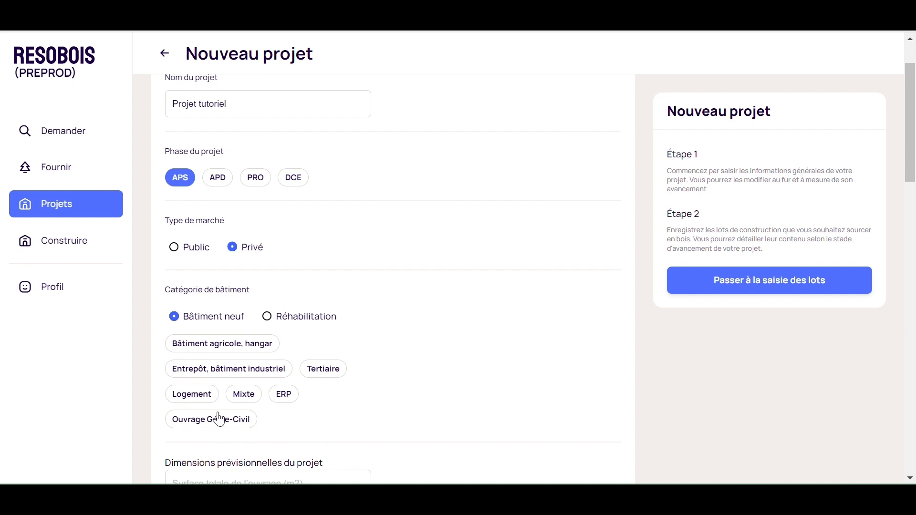
left_click(267, 317)
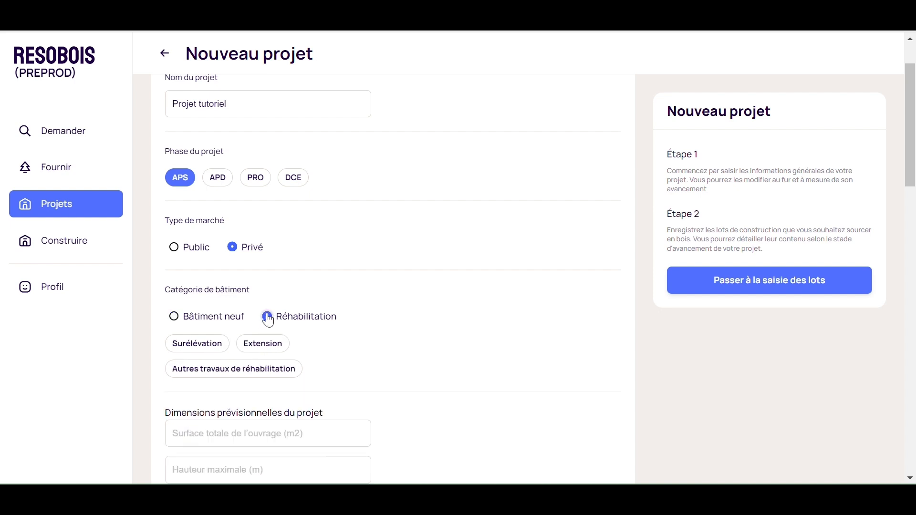
left_click(175, 317)
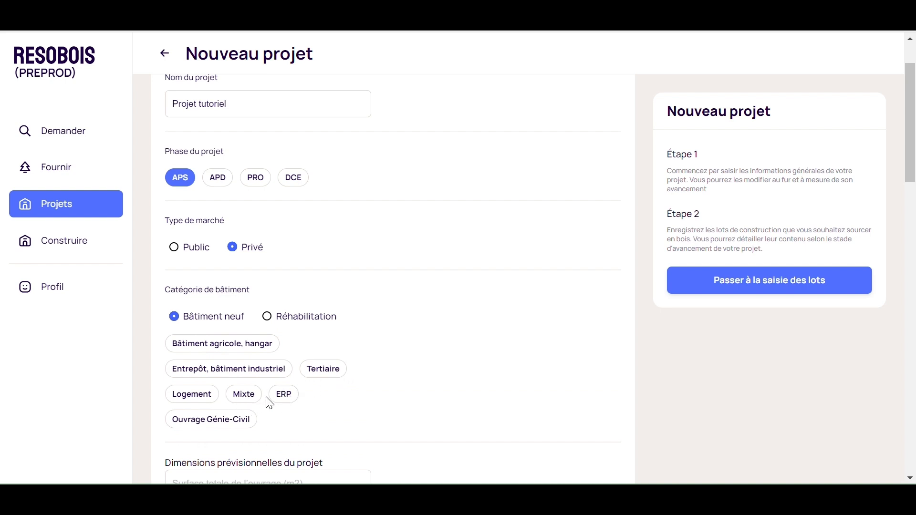
left_click(197, 398)
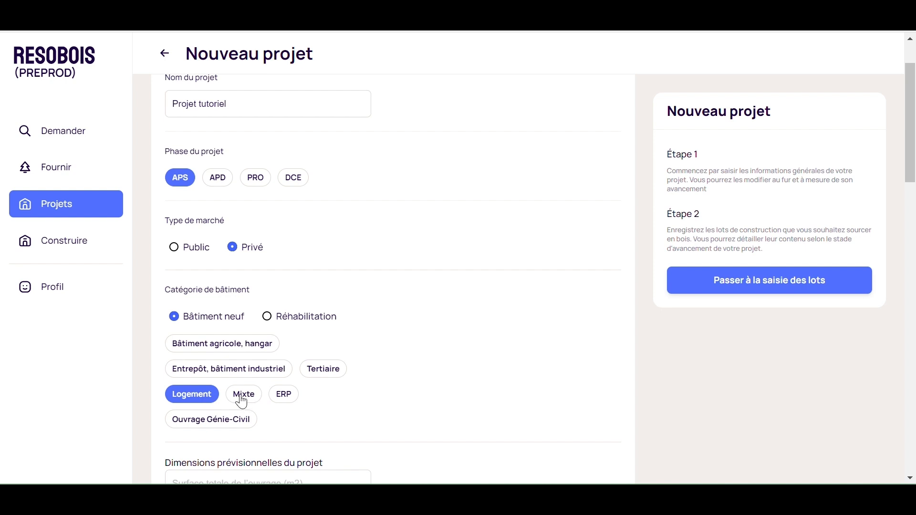
left_click(244, 395)
Enter a total surface of 2000 m2 and a maximum height of 15 m.
scroll(321, 411, "down", 3)
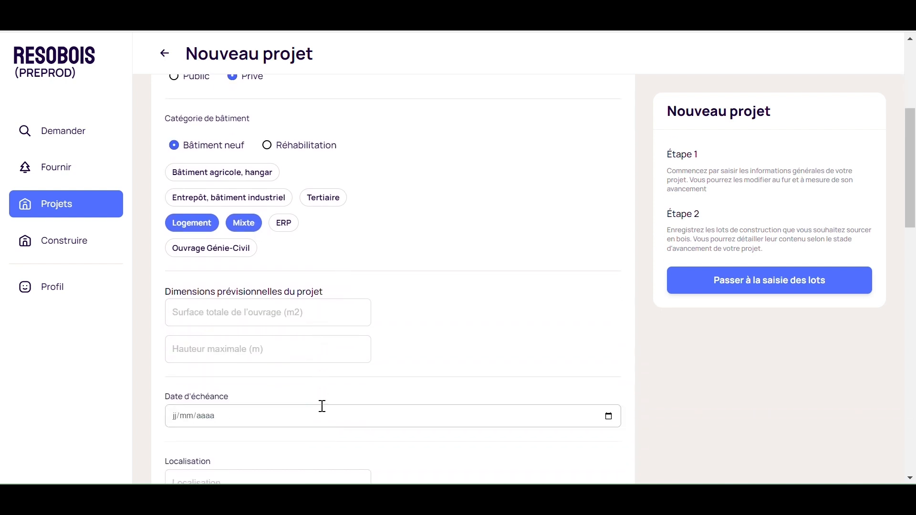
scroll(321, 403, "down", 1)
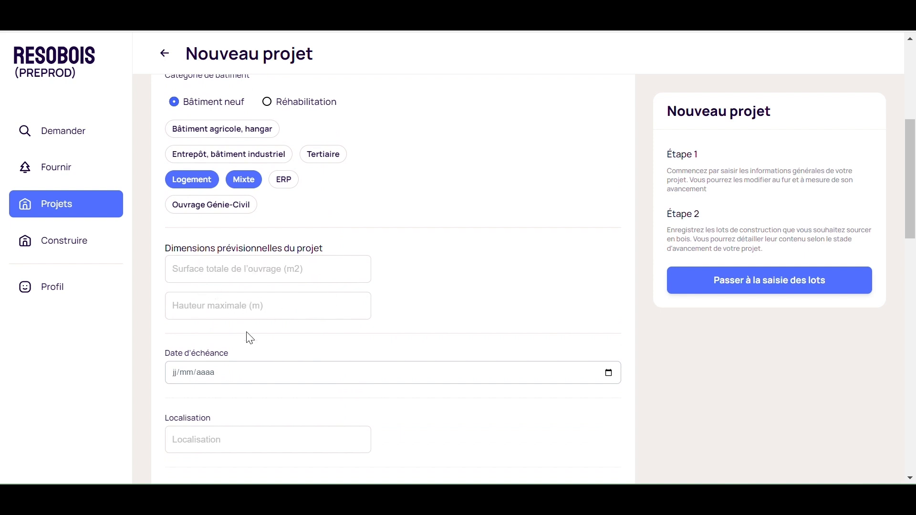
left_click(308, 266)
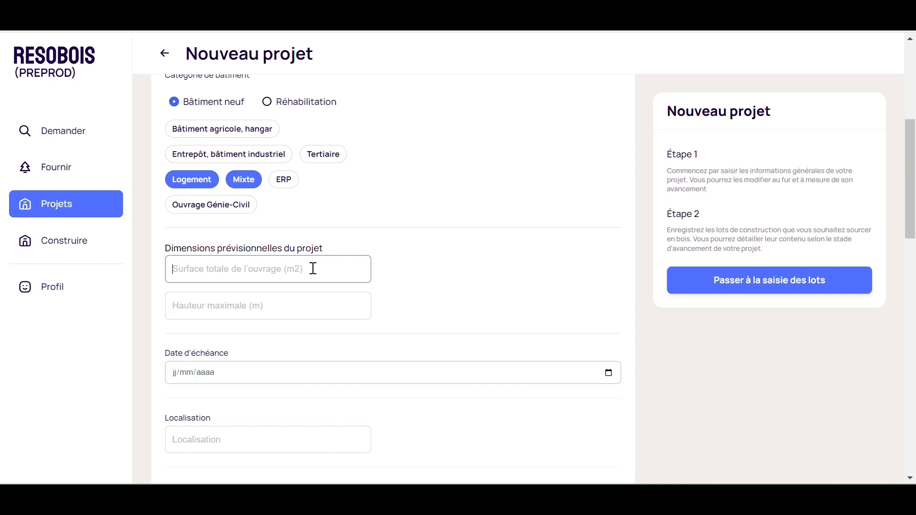
type("2000")
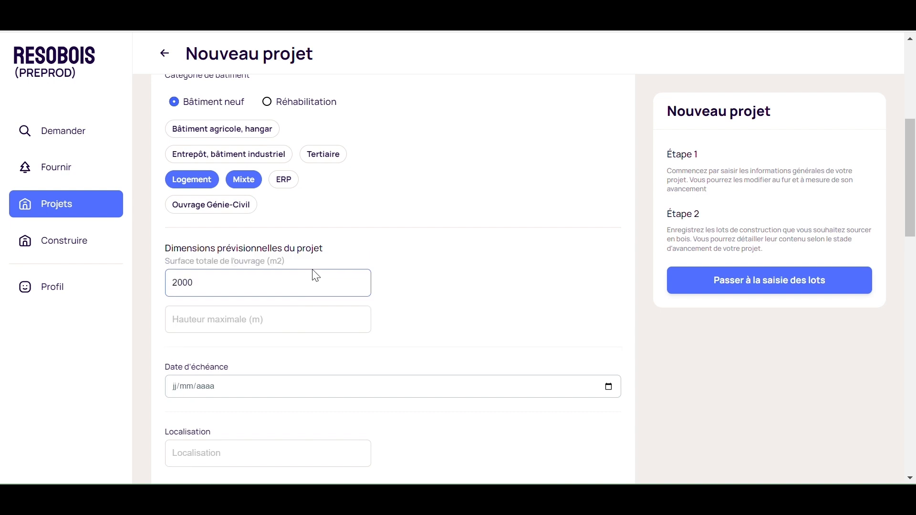
left_click(285, 323)
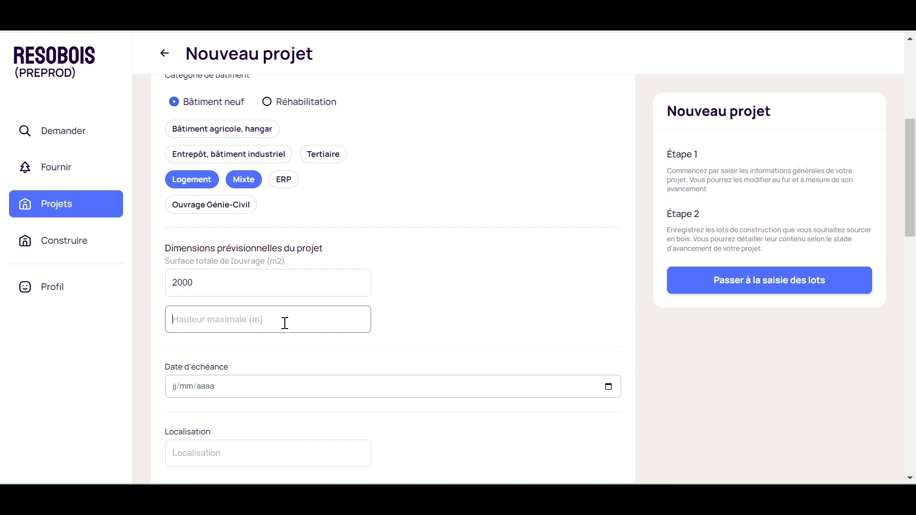
type("15")
Set the deadline date to 27/10/2024 using the date picker.
scroll(300, 363, "down", 2)
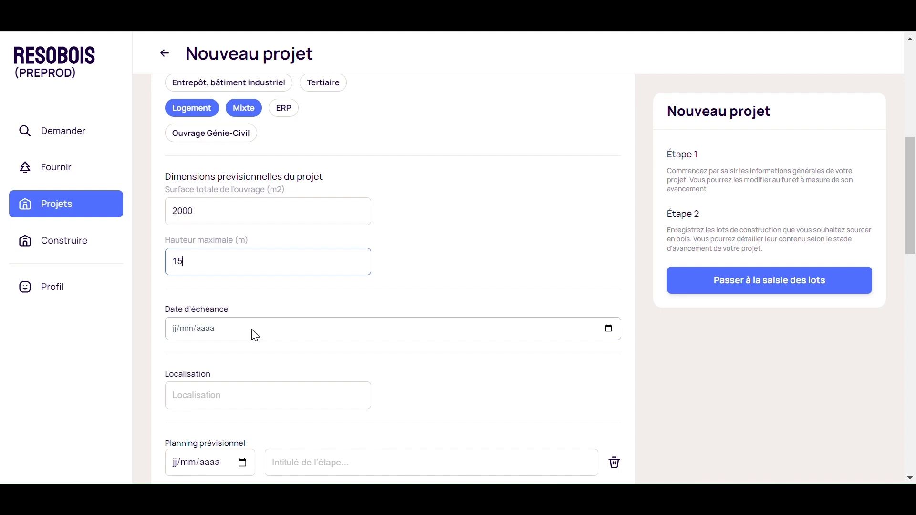
left_click(608, 328)
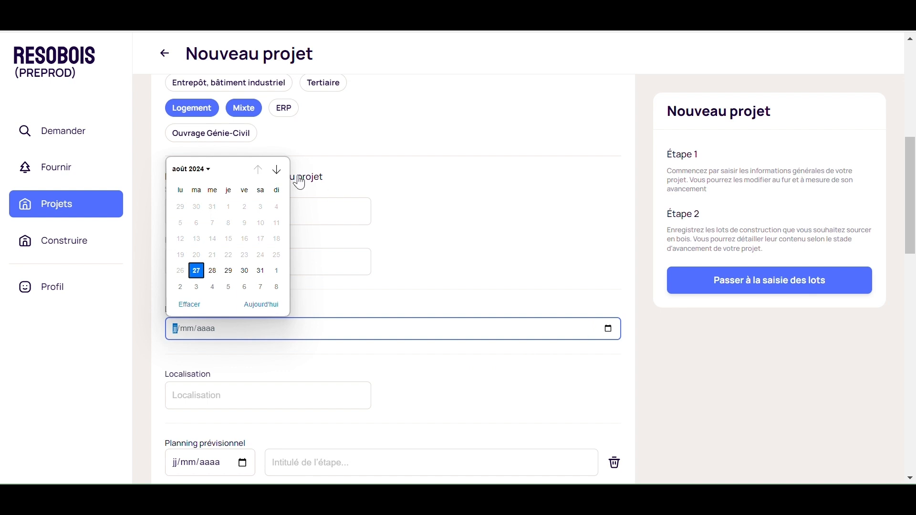
left_click(277, 169)
left_click(277, 169)
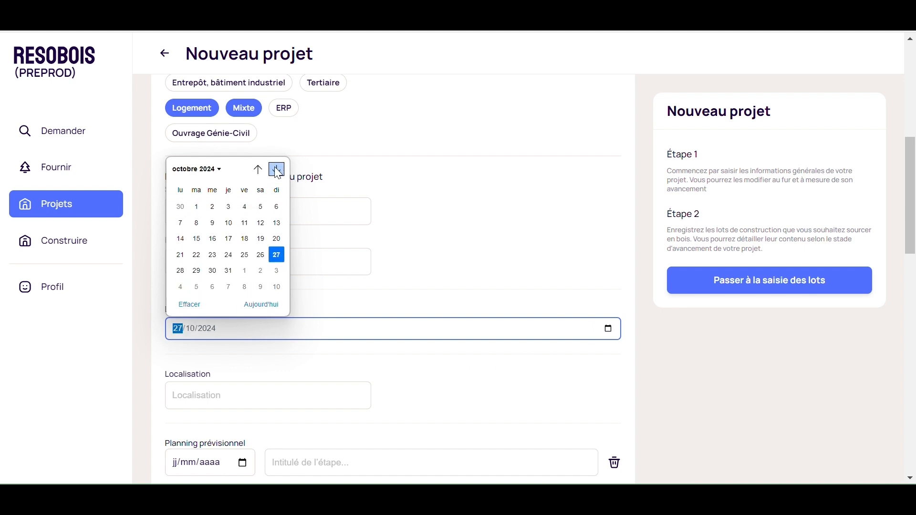
left_click(276, 254)
left_click(441, 392)
Set the location by searching Lyon and choosing 69007 - Lyon 07.
scroll(441, 393, "down", 1)
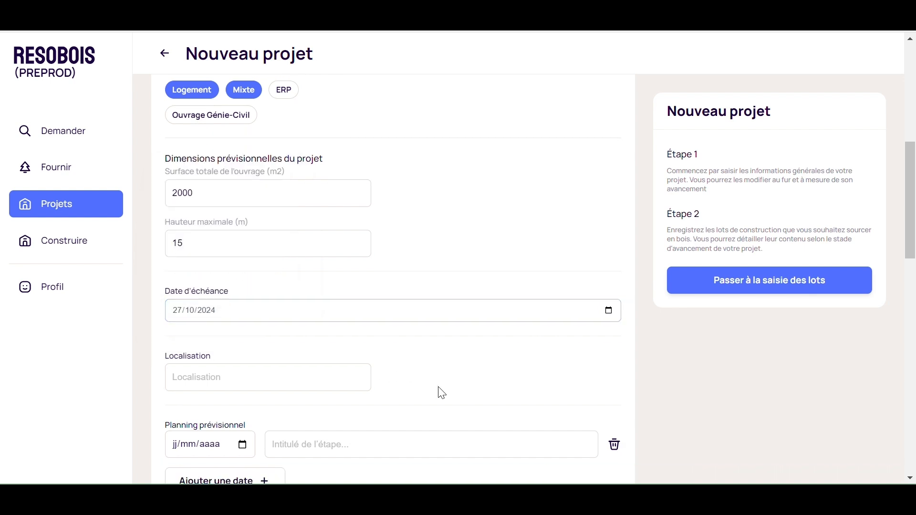
scroll(441, 392, "down", 1)
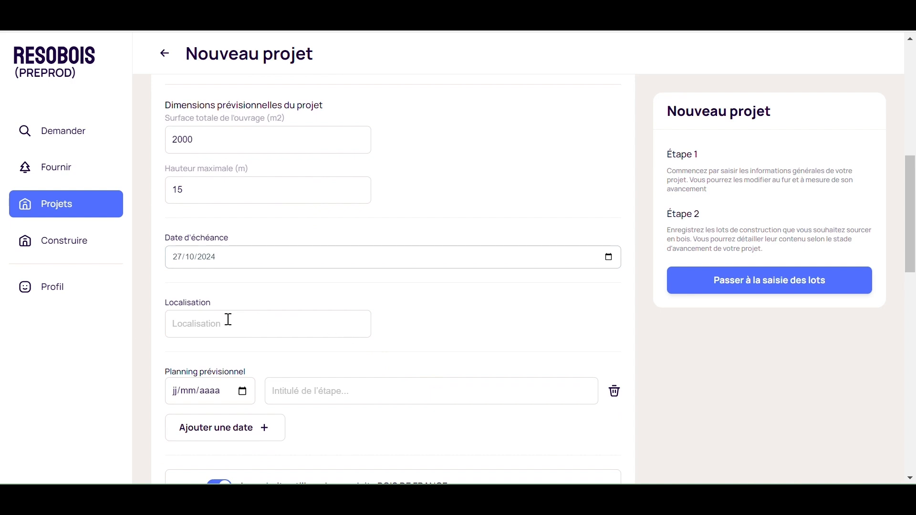
left_click(182, 326)
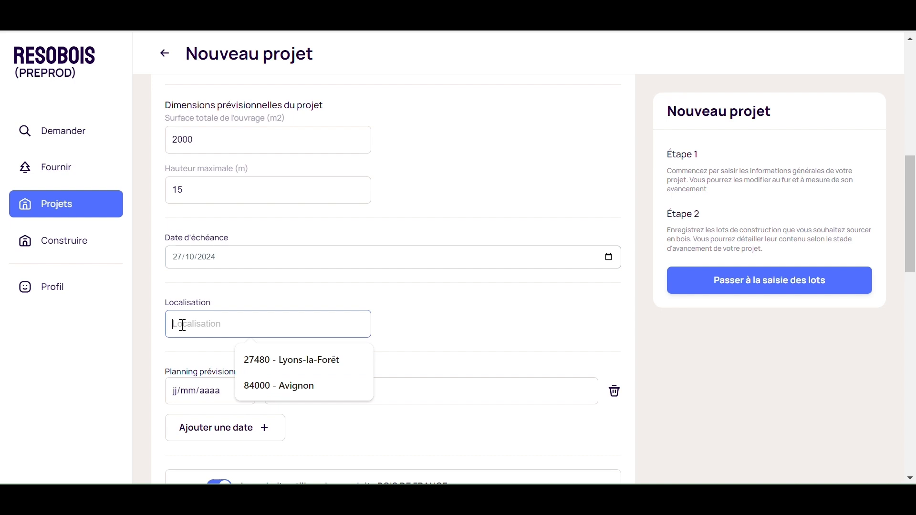
type("Lyon")
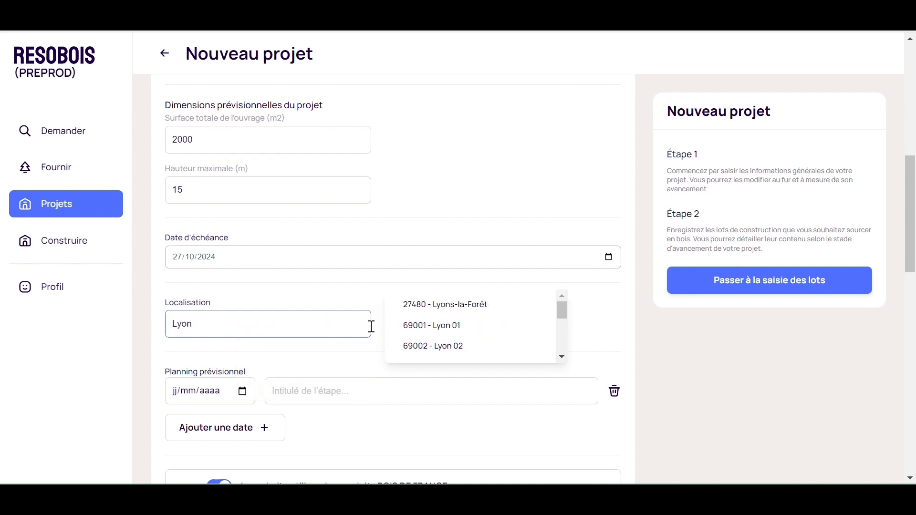
scroll(439, 324, "down", 2)
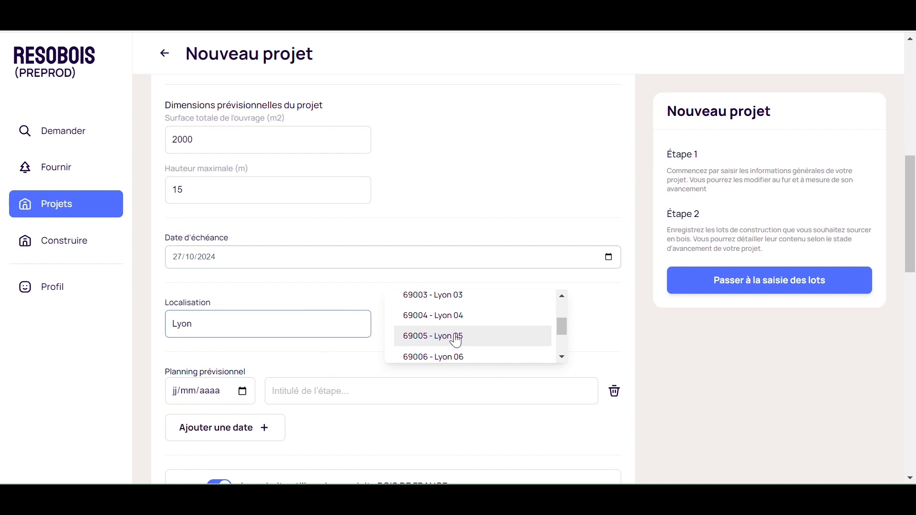
scroll(470, 353, "down", 2)
left_click(458, 310)
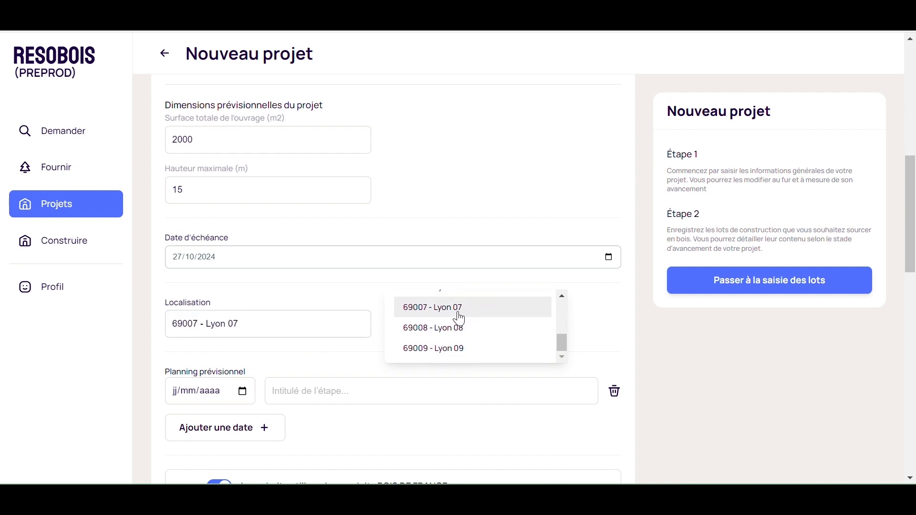
Set the first planning milestone date to 27/10/2024 using the date picker.
scroll(286, 384, "down", 1)
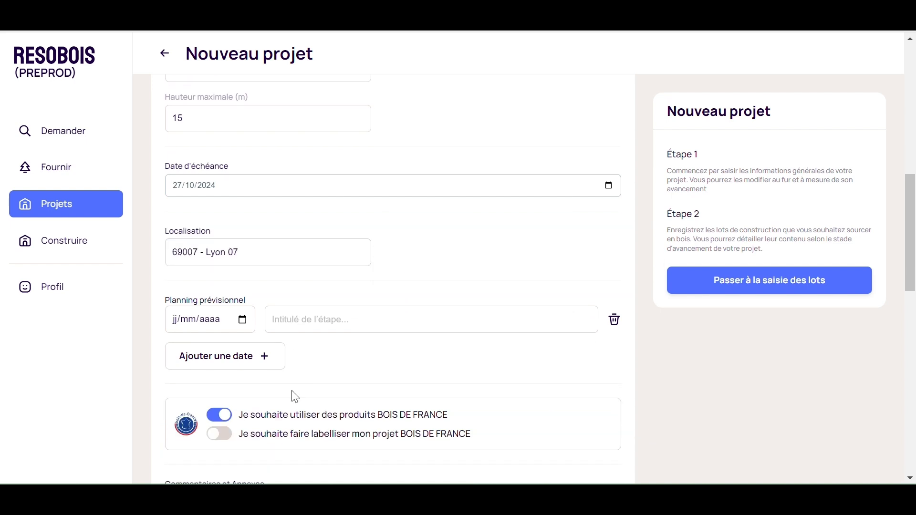
scroll(276, 353, "down", 1)
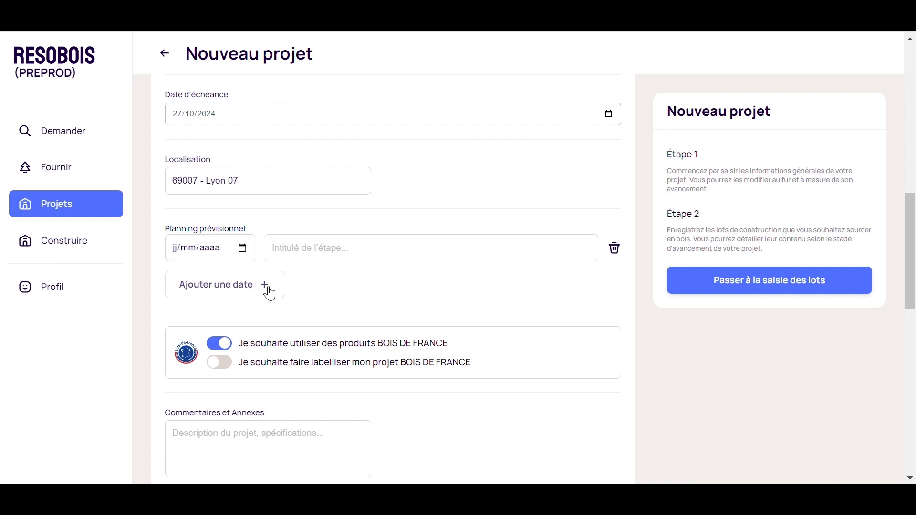
left_click(242, 248)
left_click(277, 275)
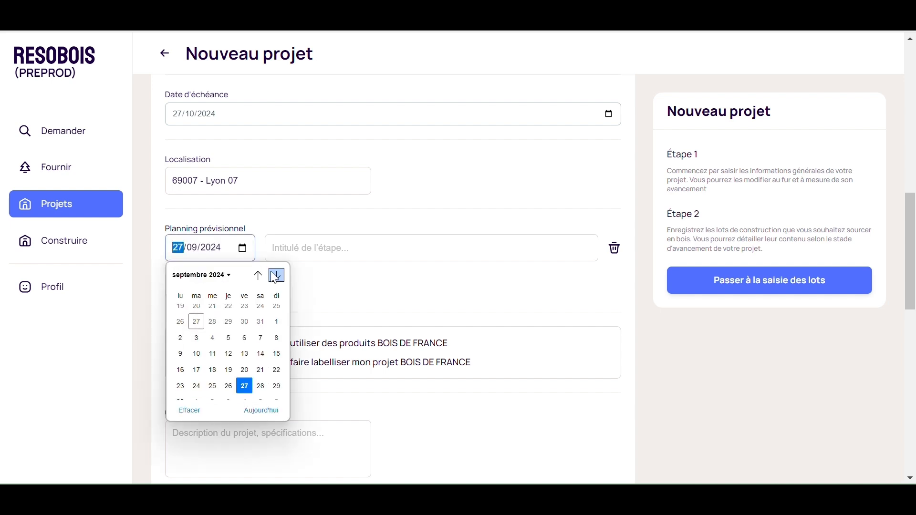
left_click(276, 276)
left_click(276, 368)
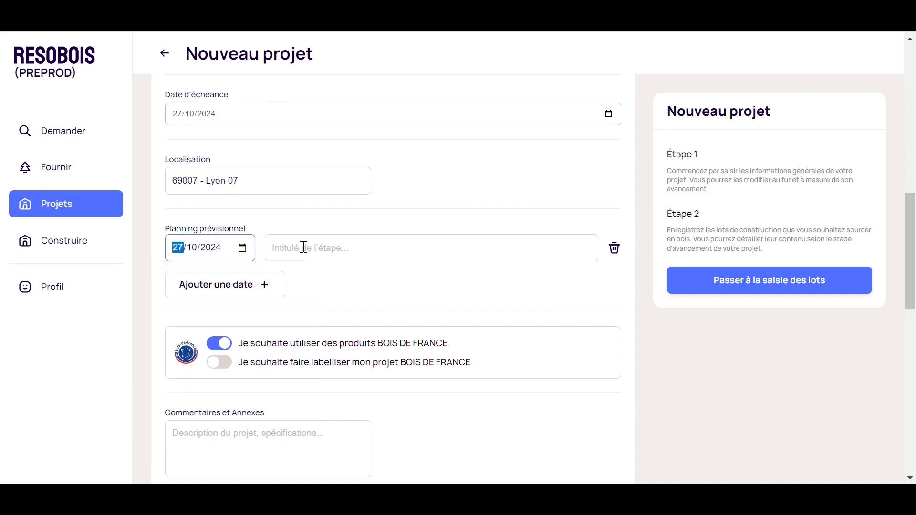
Title the first milestone Fin de l'appel d'offre.
left_click(304, 247)
type("Fin de")
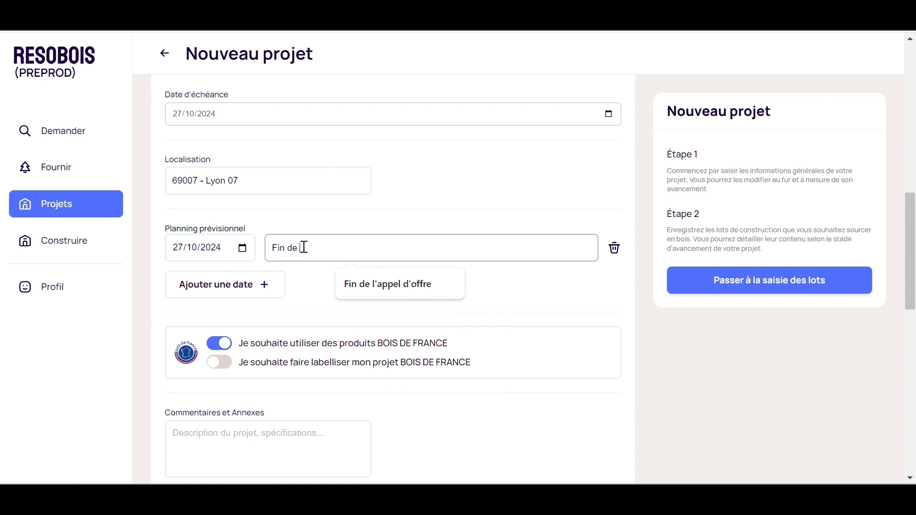
type(" l'appel d'o")
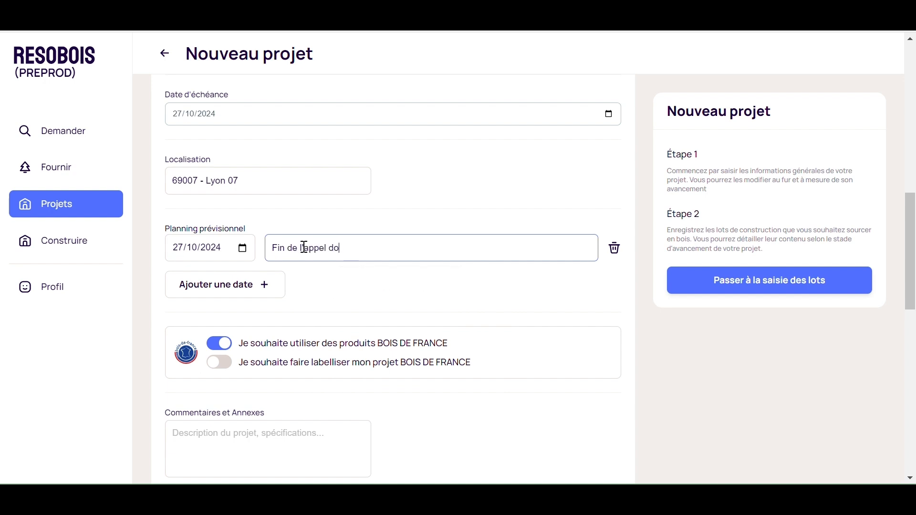
key("BackSpace")
type("'offre")
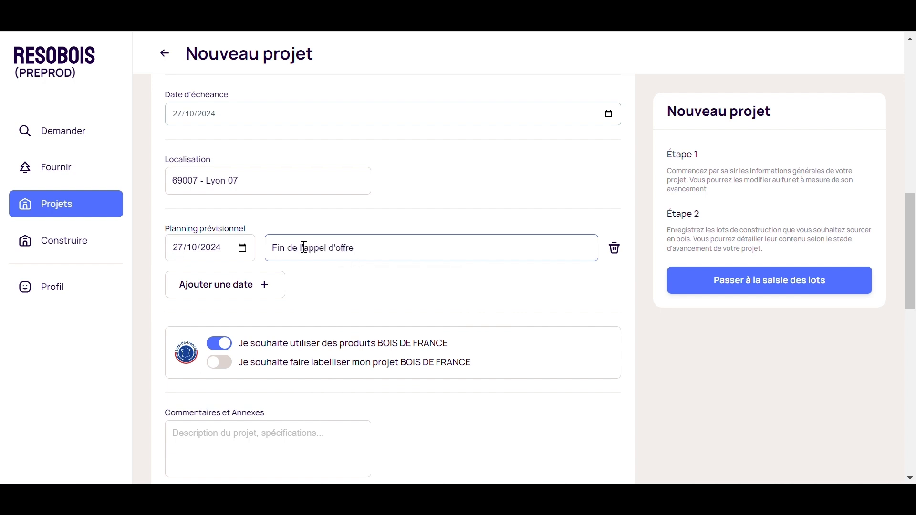
Add a second planning milestone dated 27/01/2025 titled Début des travaux.
left_click(263, 285)
left_click(243, 281)
left_click(276, 307)
left_click(276, 307)
left_click(277, 306)
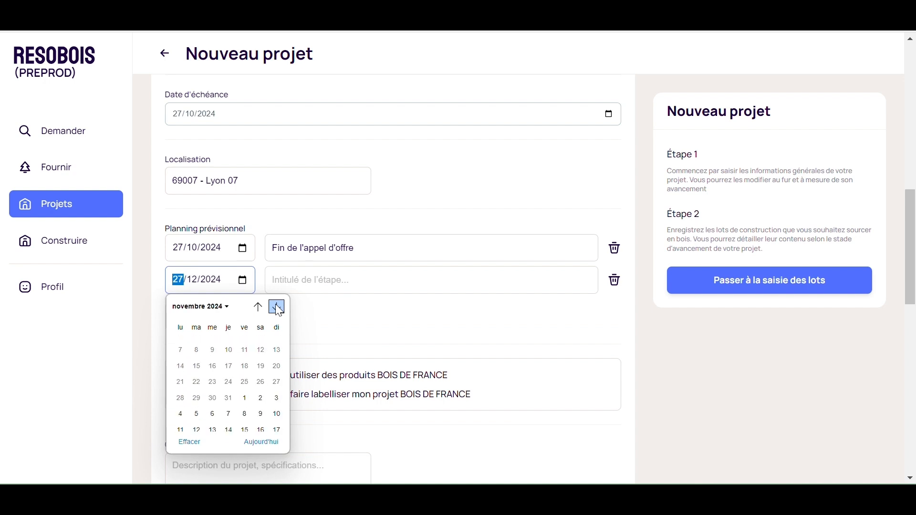
left_click(276, 307)
left_click(277, 307)
left_click(181, 408)
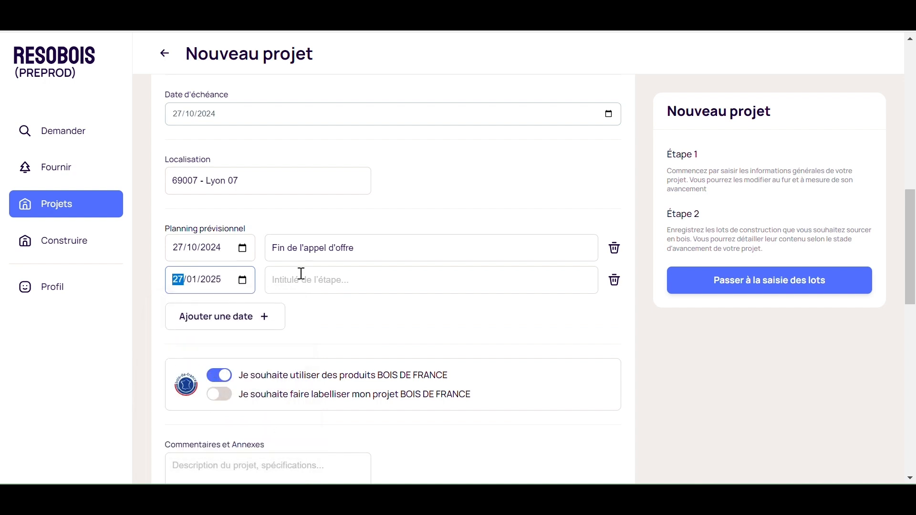
left_click(301, 273)
type("Début d")
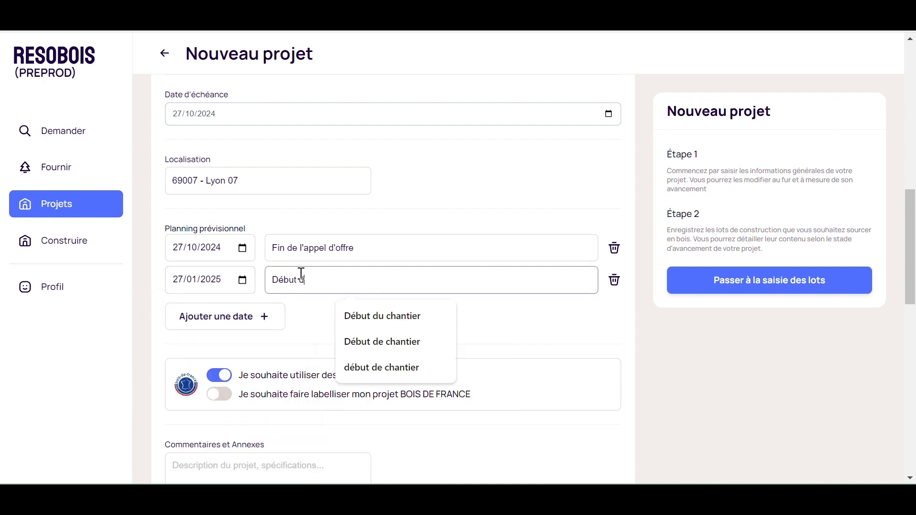
type("es travaux")
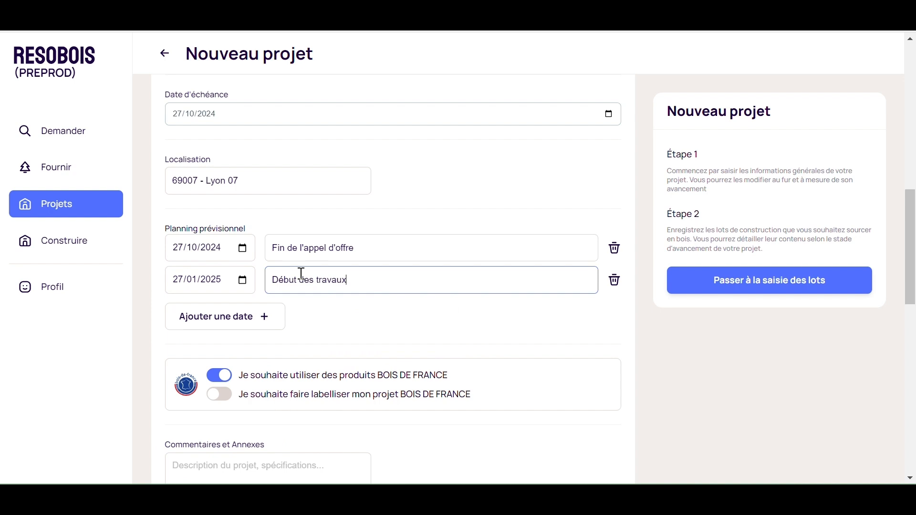
Add a third planning milestone dated 27/10/2025 titled Fin des travaux.
left_click(262, 316)
left_click(242, 312)
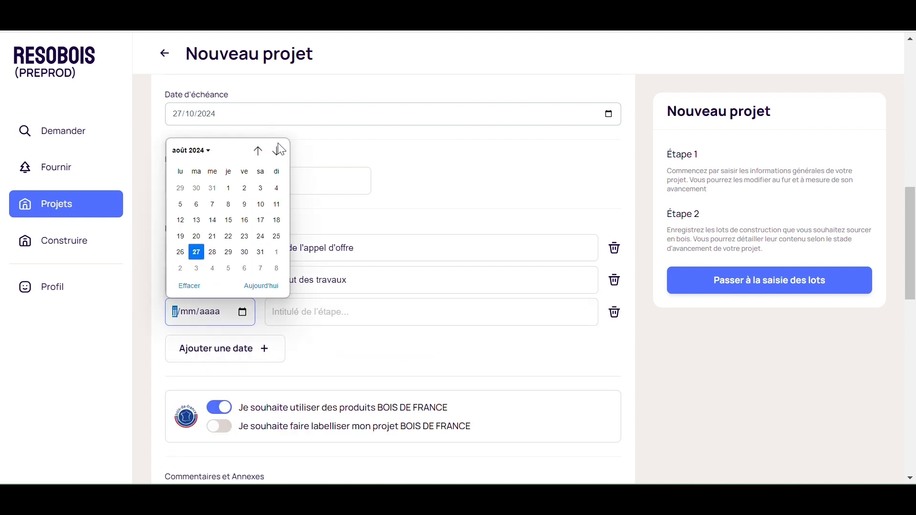
left_click(278, 152)
left_click(278, 152)
left_click(278, 152)
left_click(278, 153)
left_click(278, 153)
left_click(278, 152)
left_click(278, 152)
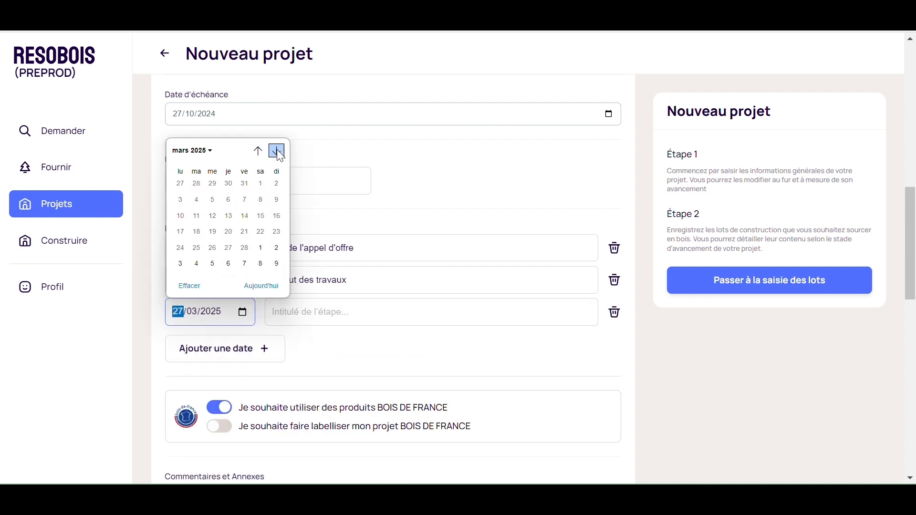
left_click(278, 152)
left_click(278, 153)
left_click(278, 152)
left_click(278, 152)
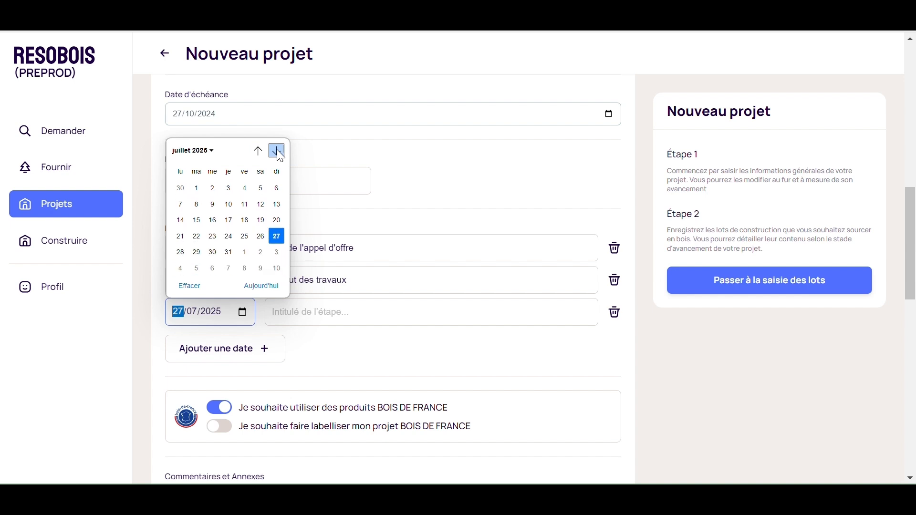
left_click(278, 152)
left_click(278, 152)
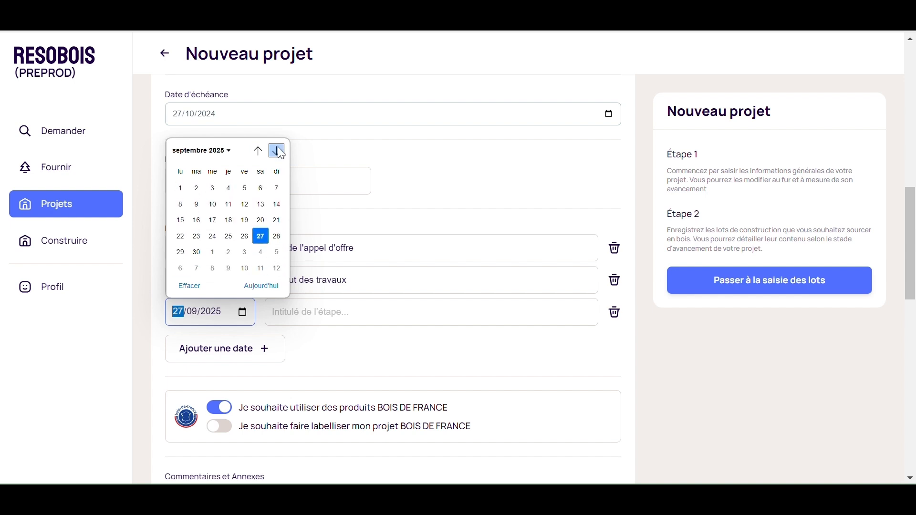
left_click(278, 152)
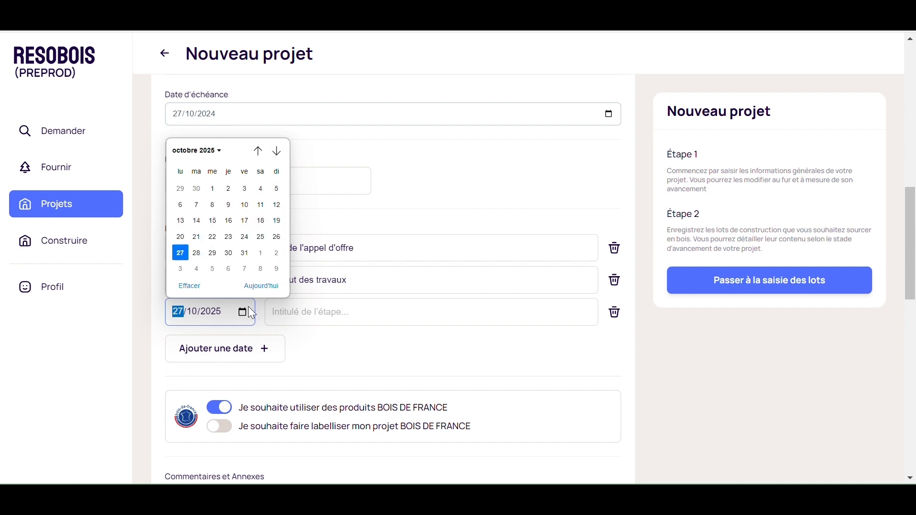
left_click(180, 252)
left_click(321, 318)
type("Fin des travaux")
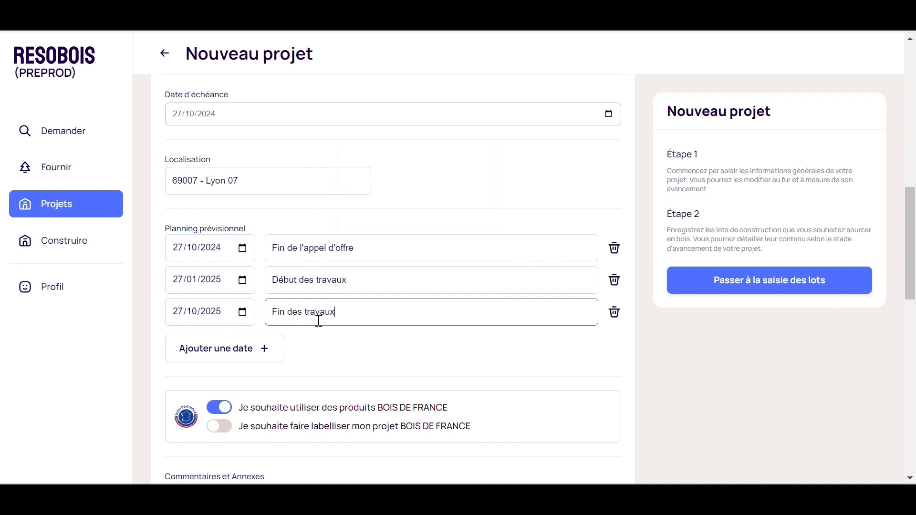
Toggle the BOIS DE FRANCE product and labelling options and restore them.
scroll(314, 329, "down", 2)
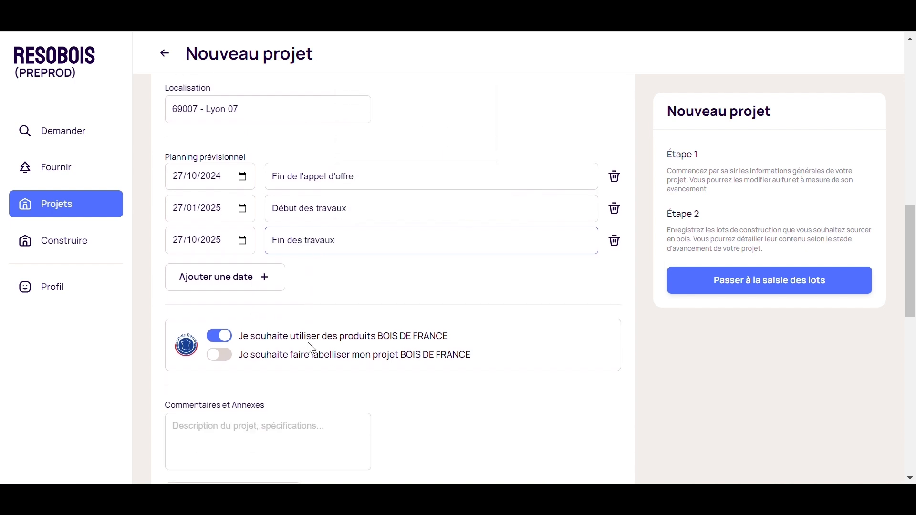
left_click(224, 337)
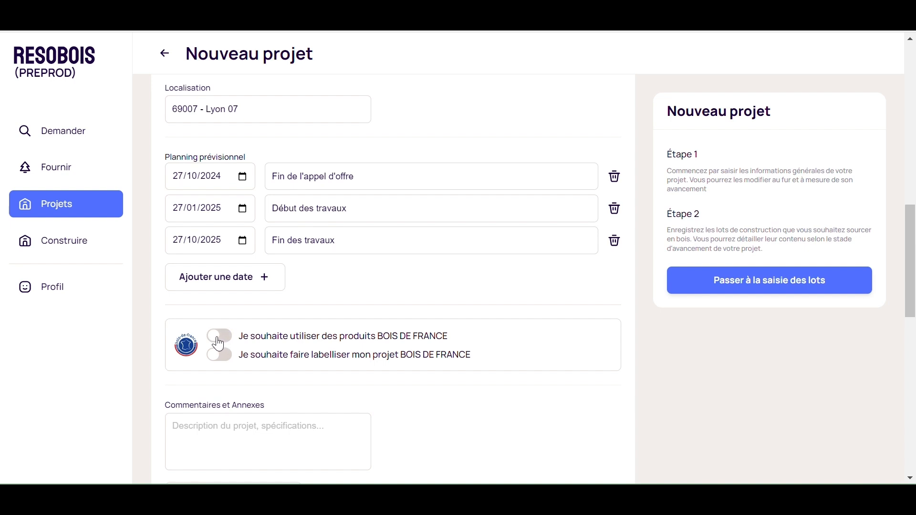
left_click(224, 336)
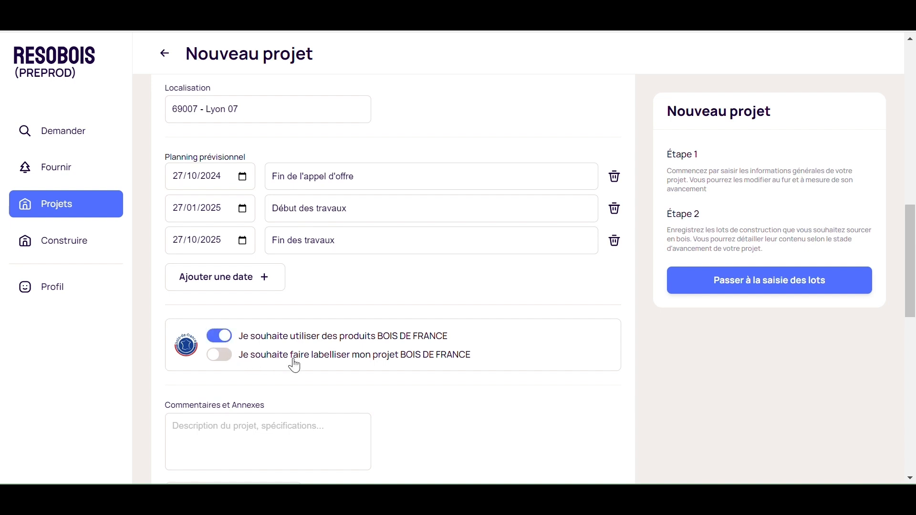
left_click(223, 359)
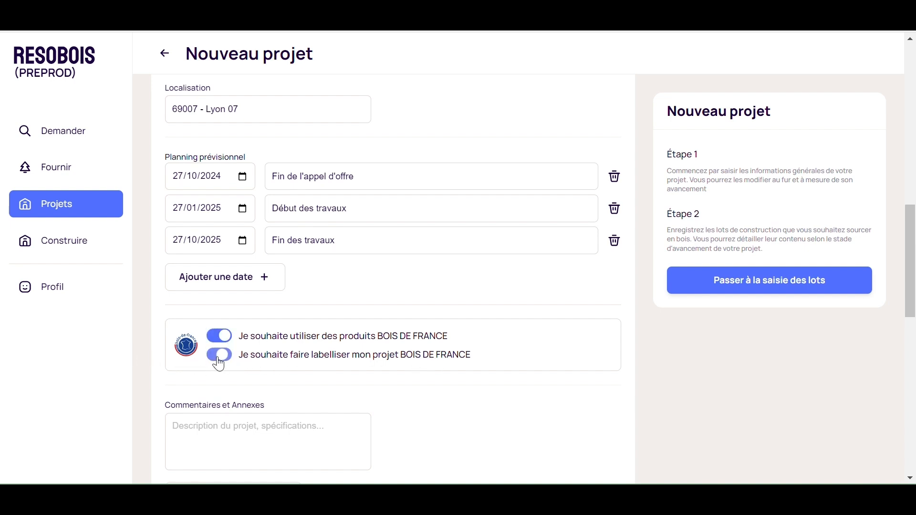
left_click(401, 357)
Enter the comment Un projet avec charpente et bardage bois and proceed to entering the lots.
scroll(334, 333, "down", 3)
left_click(227, 287)
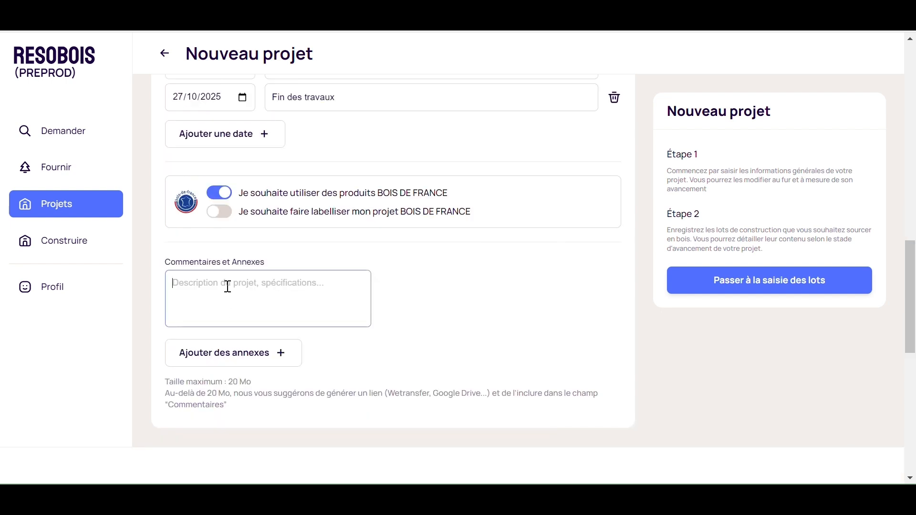
type("Un projet avec charpente et bardage bois")
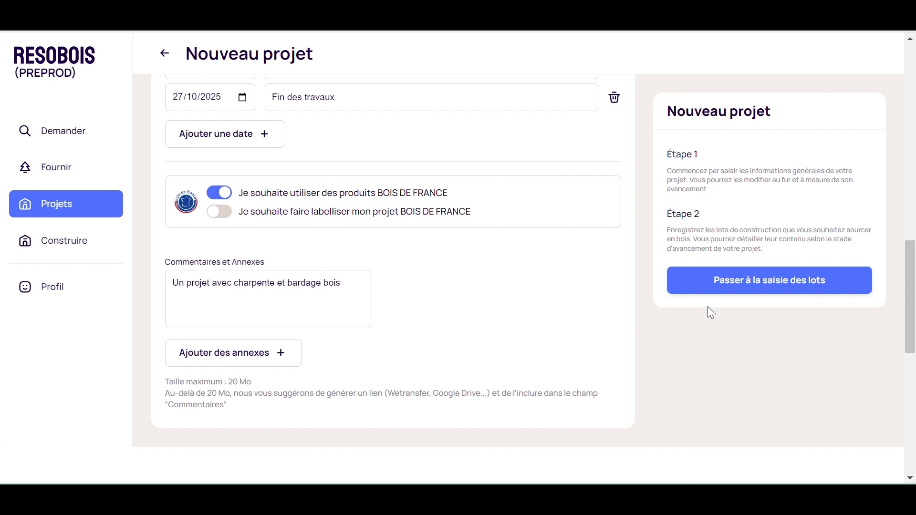
left_click(751, 286)
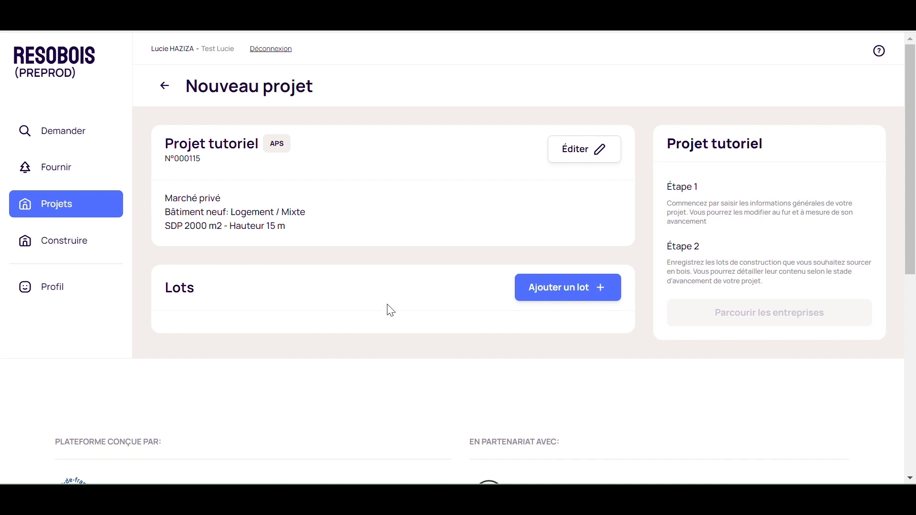
Add a lot and rename it Lot n°4 - Structure bois.
left_click(590, 293)
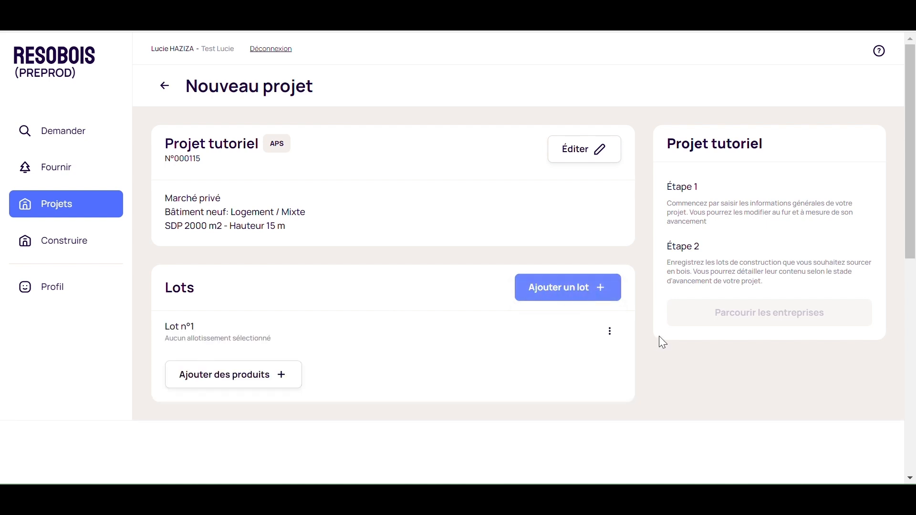
left_click(611, 333)
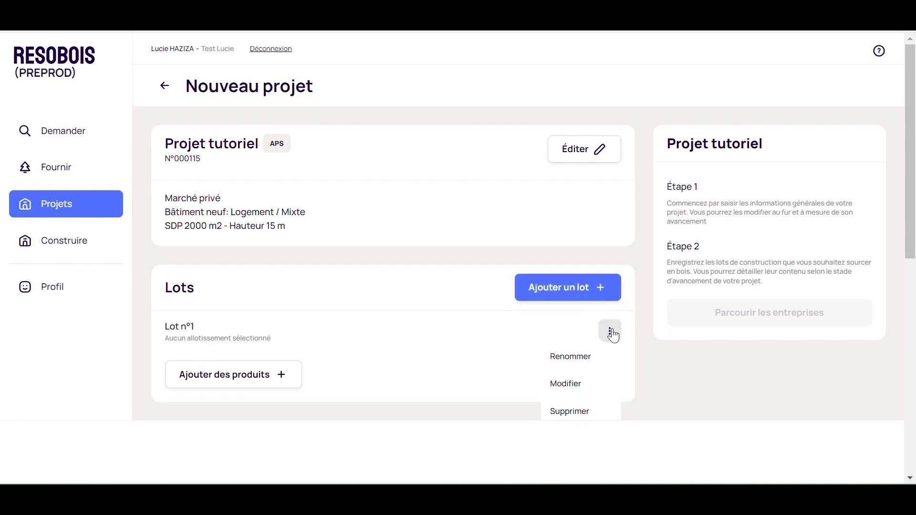
left_click(580, 358)
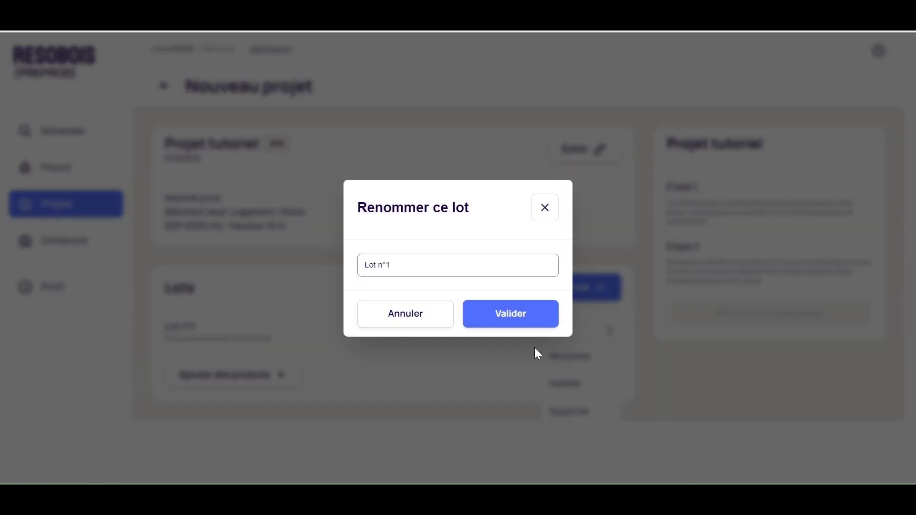
left_click(417, 268)
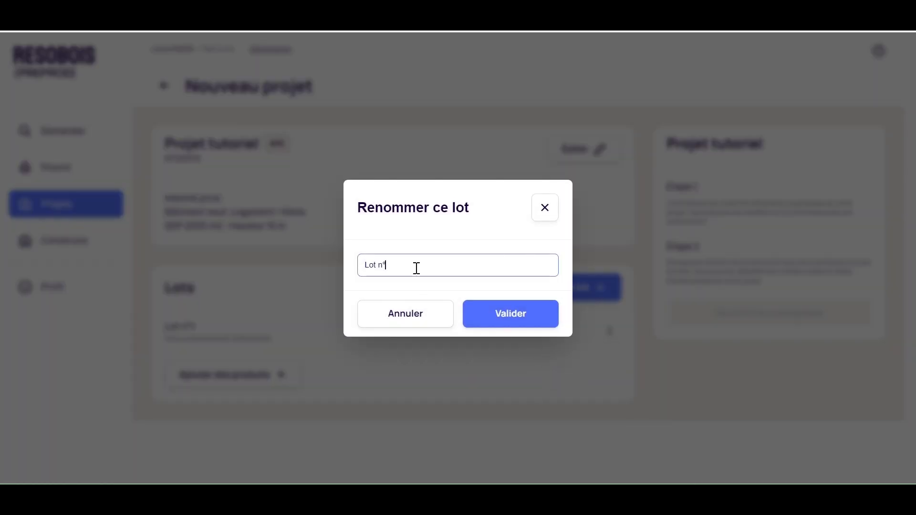
type("4 - Structure bois")
left_click(493, 313)
Add a second lot and rename it Lot n°8 - Couverture et façade.
left_click(542, 290)
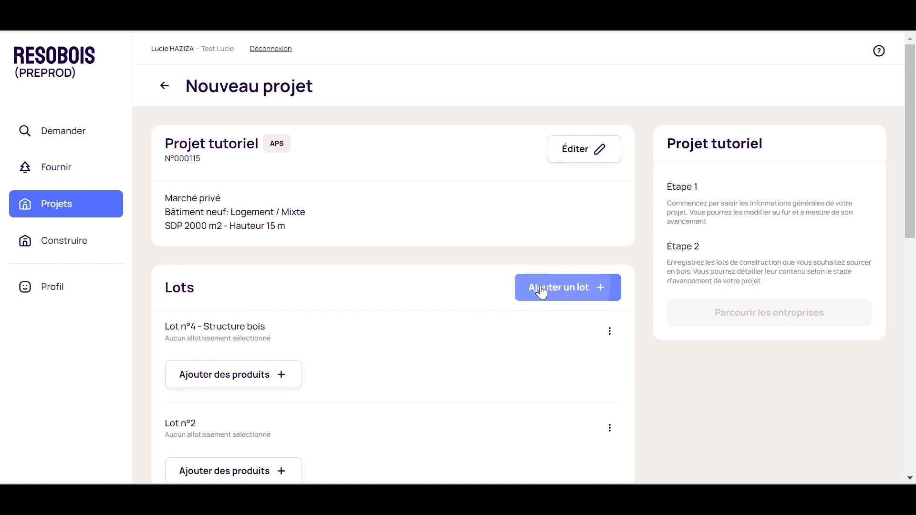
scroll(477, 382, "down", 3)
left_click(610, 284)
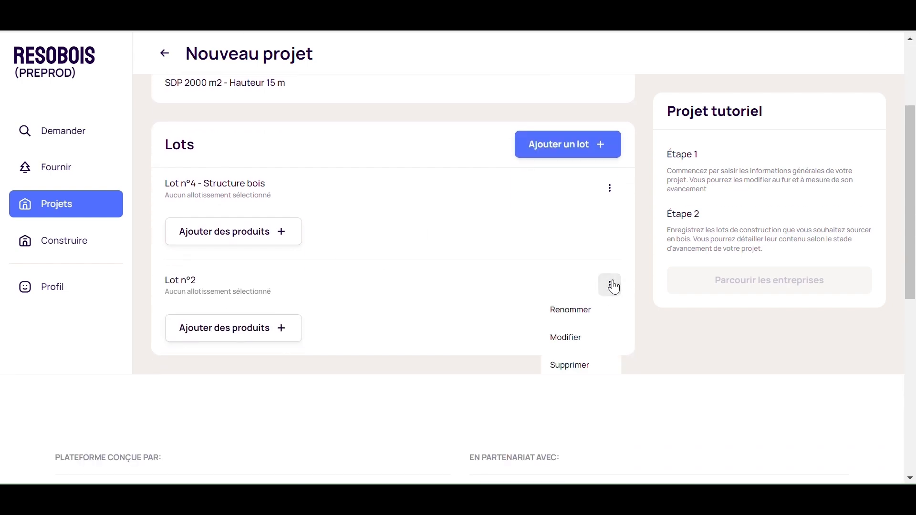
left_click(576, 311)
left_click(413, 267)
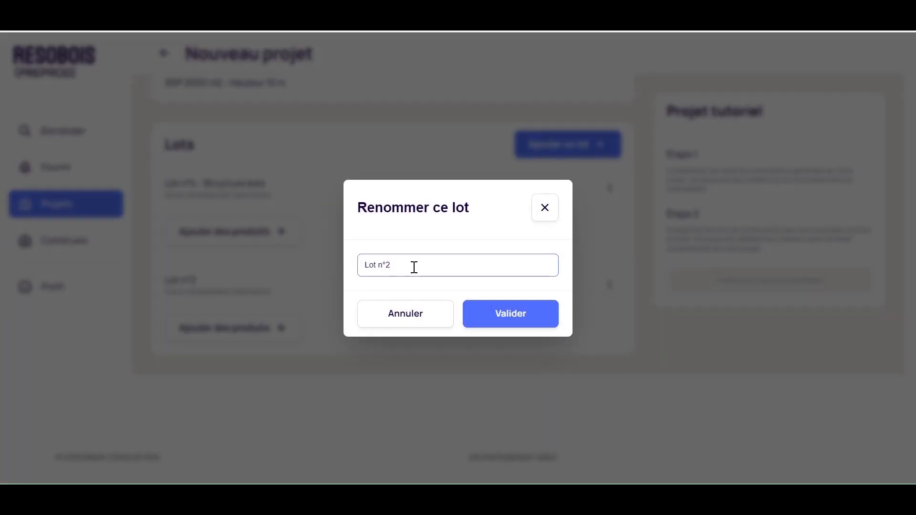
type("- Couverture et façade")
left_click(541, 317)
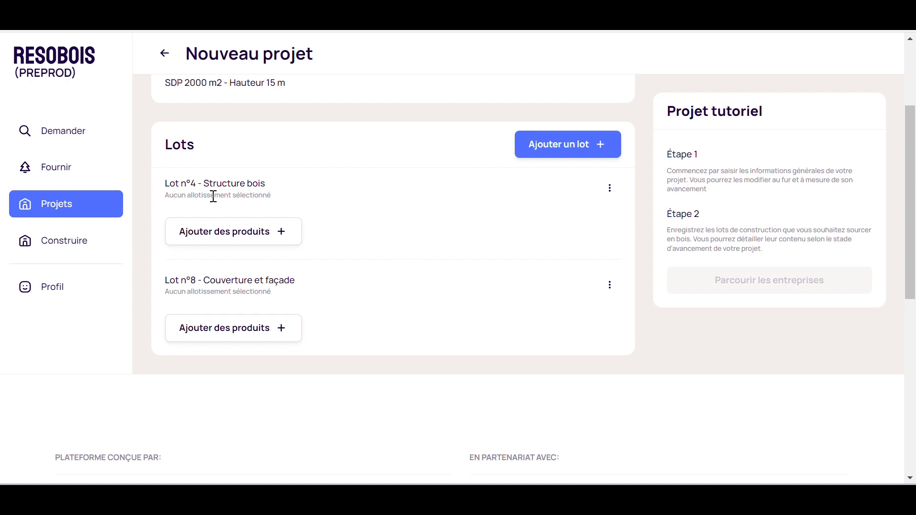
Add the BOIS DE FRANCE labelled Poteaux-poutres category from Structure bois et charpente to Lot n°4 - Structure bois.
left_click(228, 240)
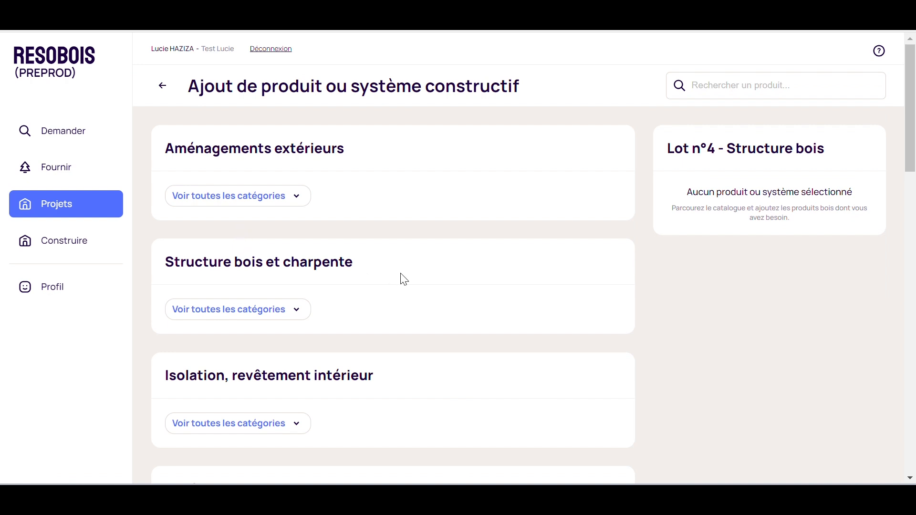
left_click(280, 314)
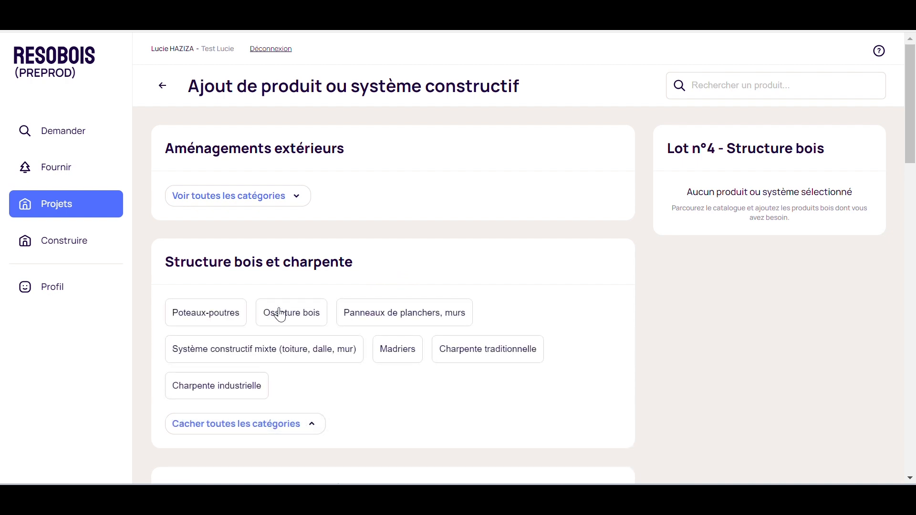
left_click(205, 316)
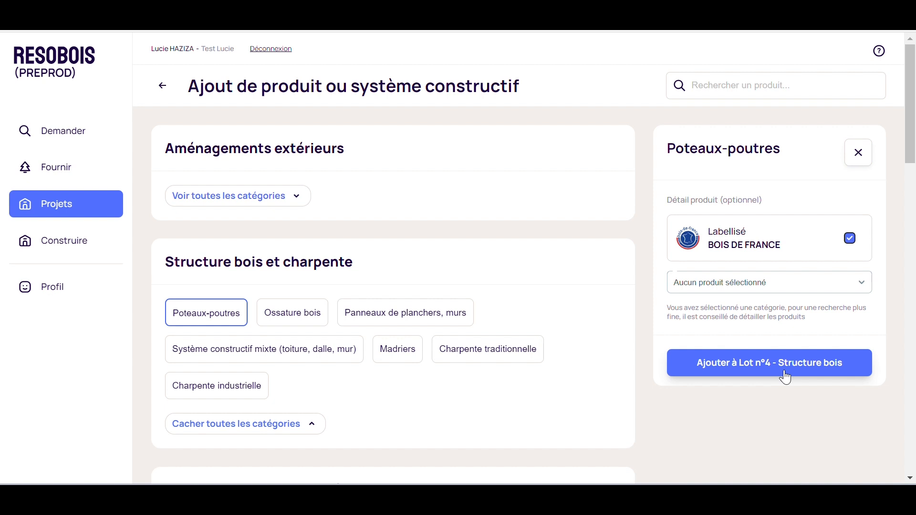
left_click(774, 288)
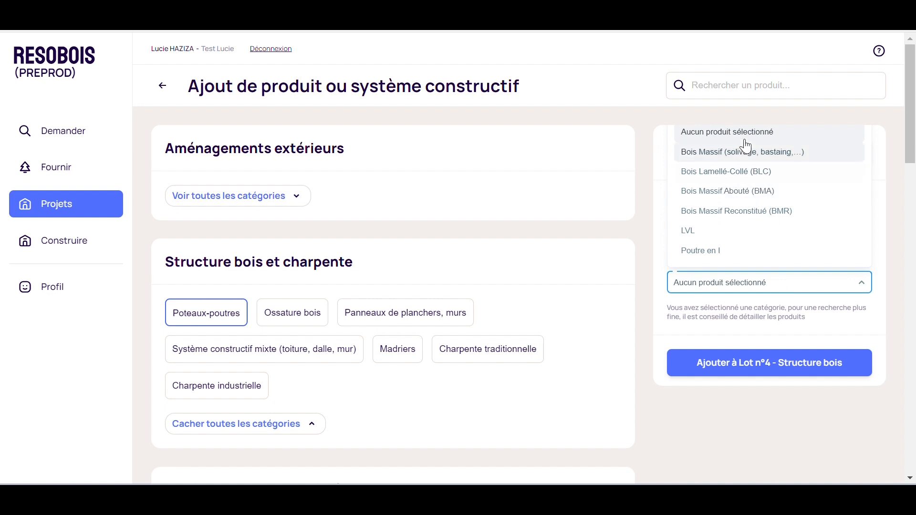
left_click(752, 290)
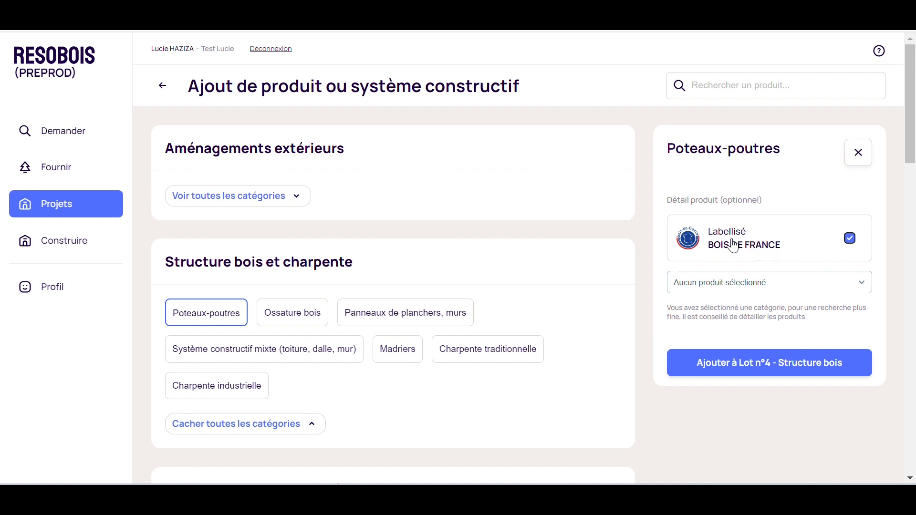
left_click(764, 371)
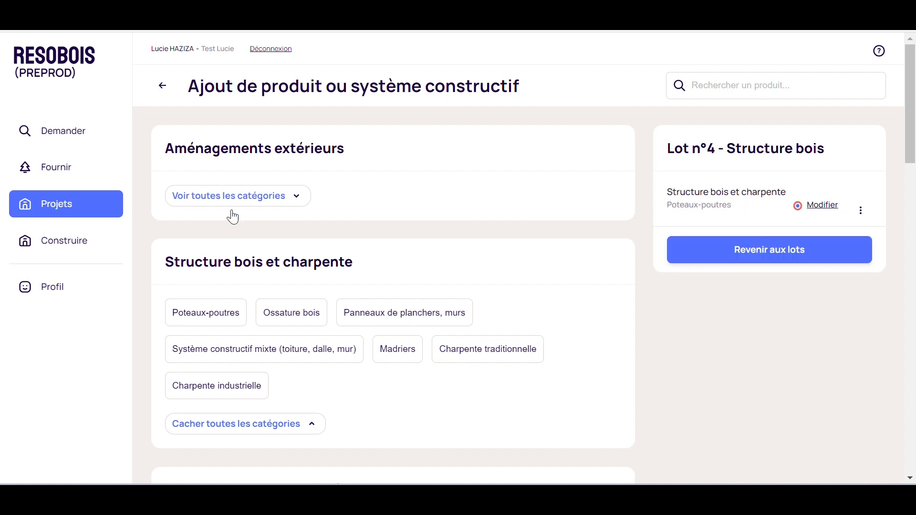
Browse the insulation and façade cladding categories, then return to the project's lots.
scroll(234, 238, "down", 3)
left_click(260, 406)
scroll(253, 392, "down", 4)
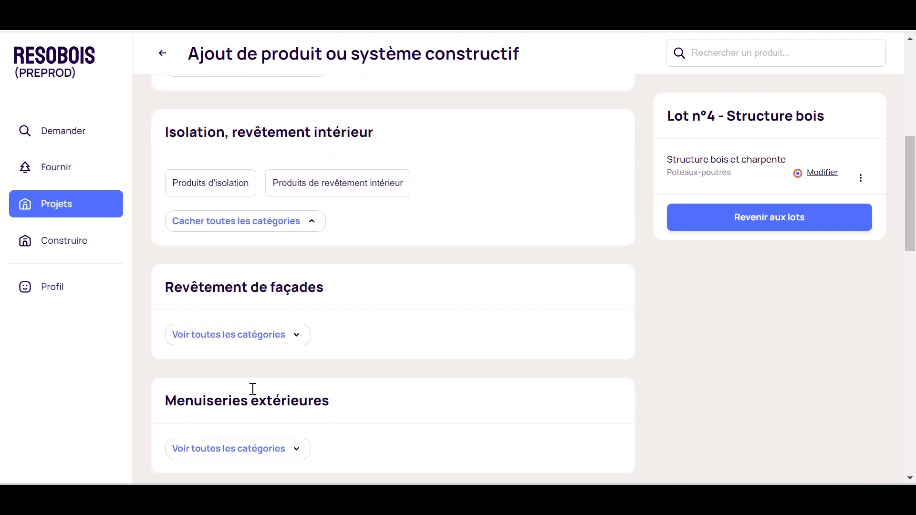
left_click(251, 334)
scroll(521, 391, "up", 8)
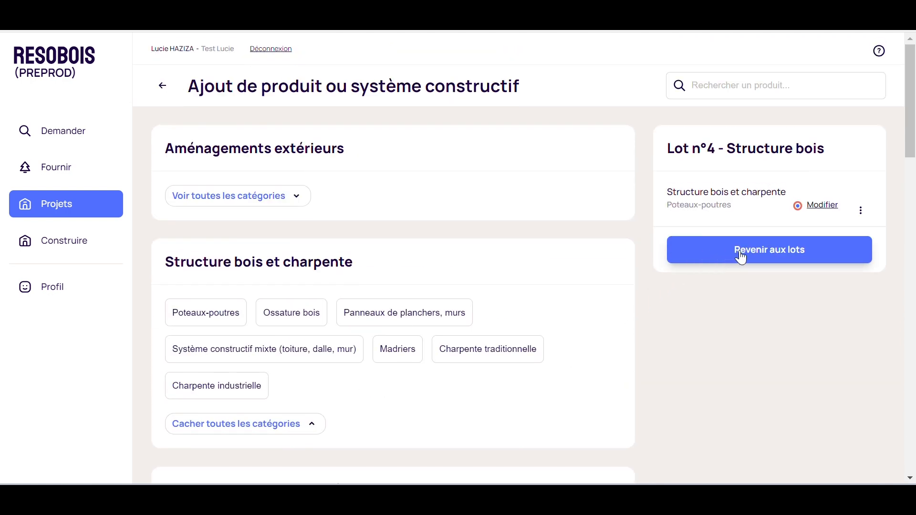
left_click(811, 253)
scroll(370, 348, "down", 3)
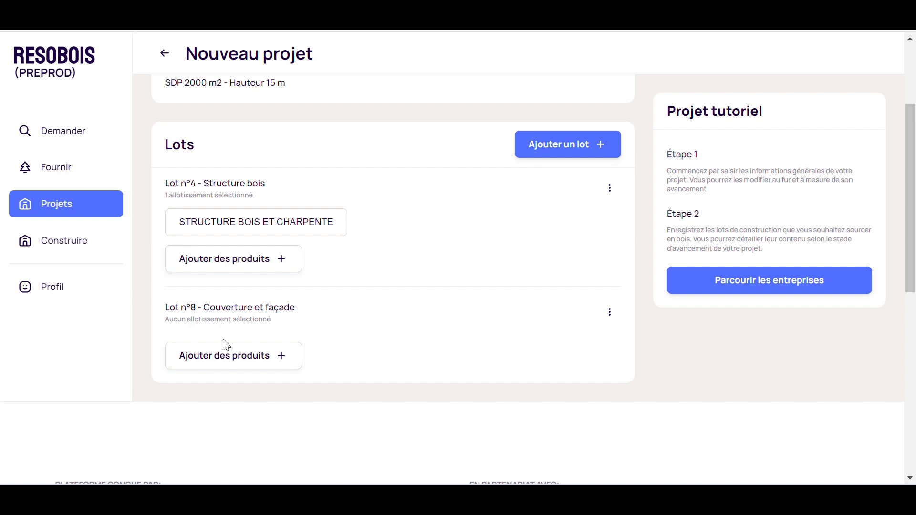
Start adding products to Lot n°8, choosing Produits de revêtement de façade with the product Bardage.
left_click(216, 361)
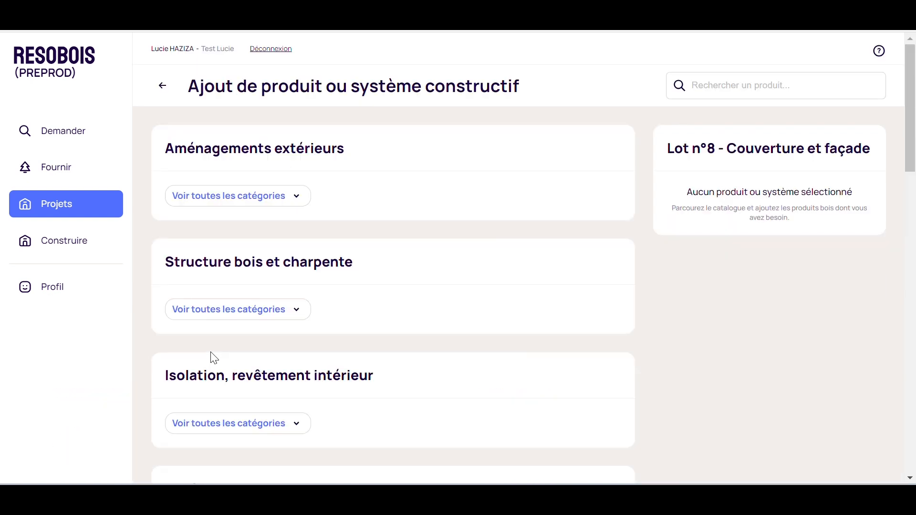
scroll(413, 276, "down", 3)
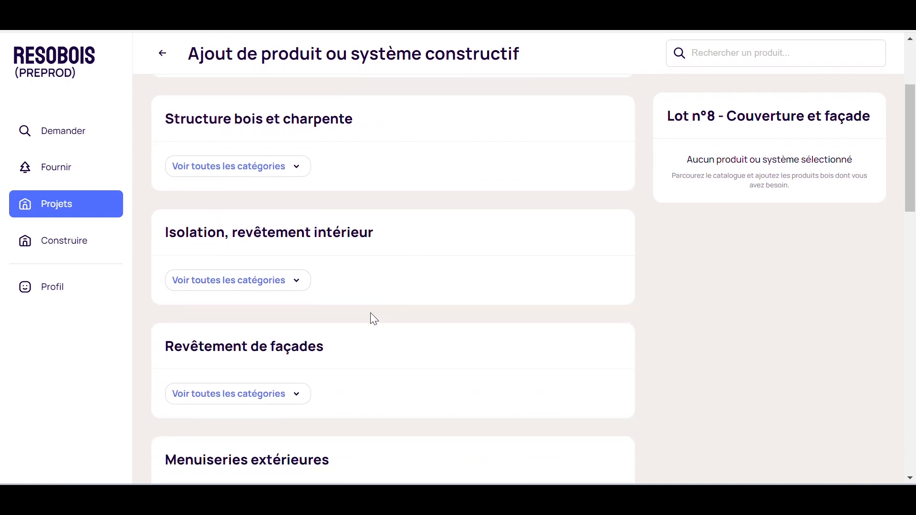
left_click(251, 394)
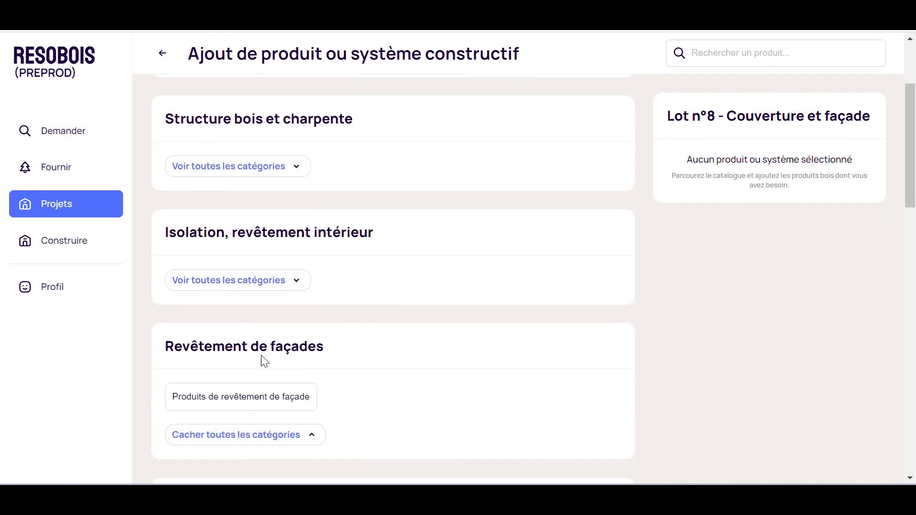
left_click(285, 401)
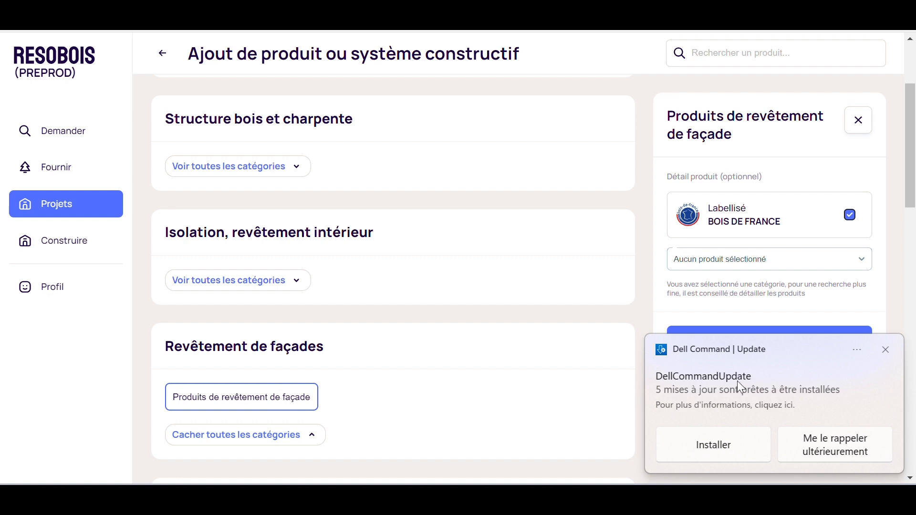
left_click(885, 350)
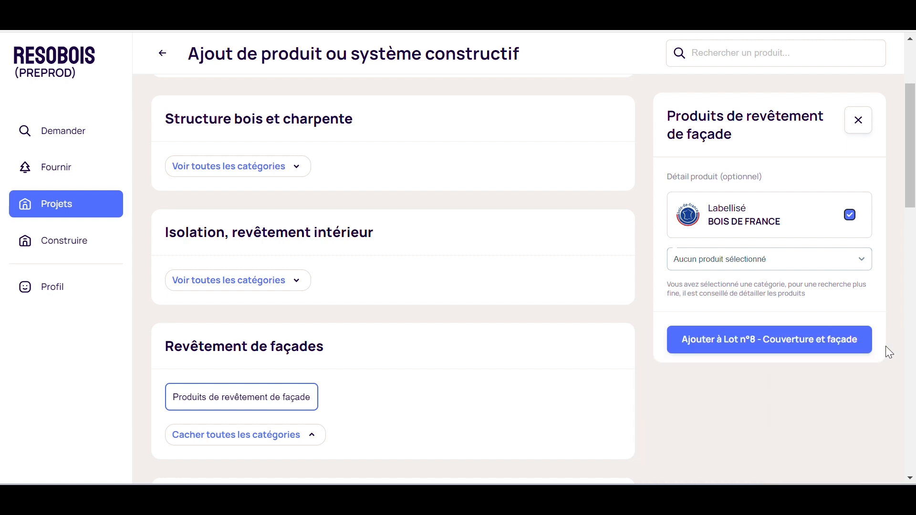
left_click(759, 263)
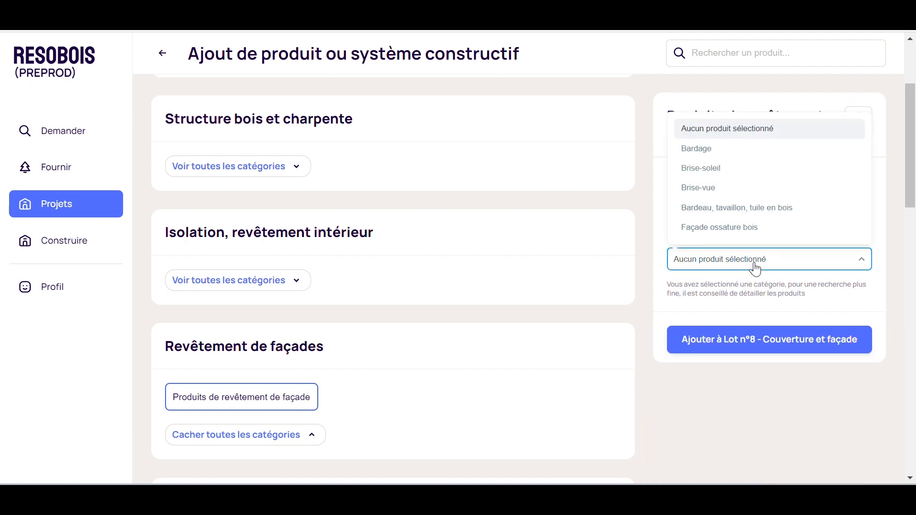
left_click(725, 152)
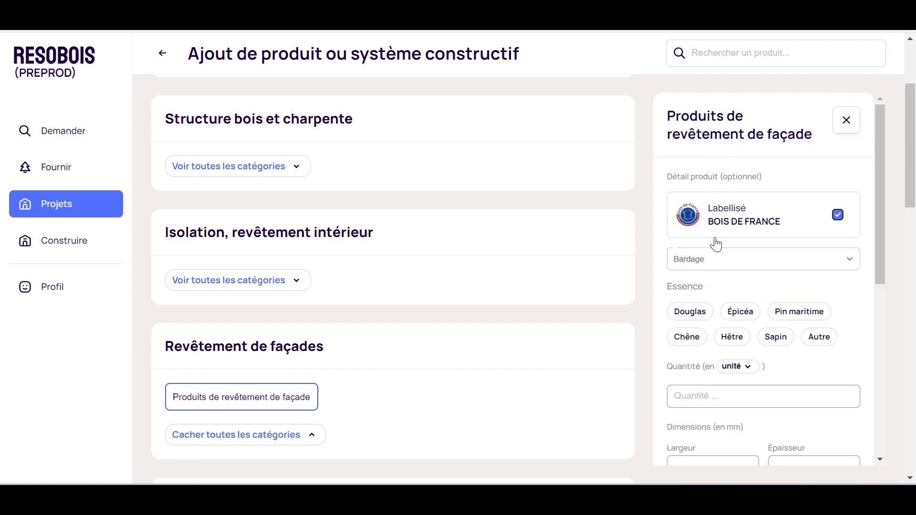
Select Douglas as the wood species and set the quantity unit to m².
scroll(715, 242, "down", 1)
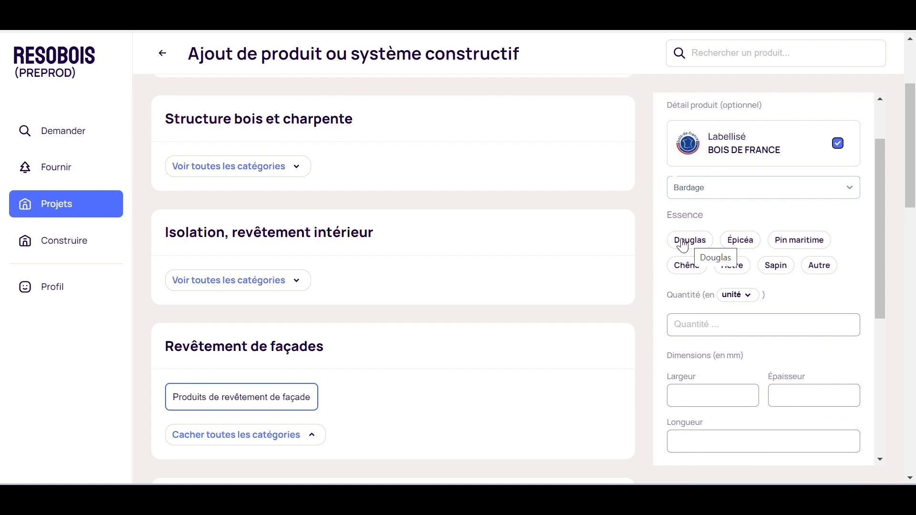
left_click(684, 244)
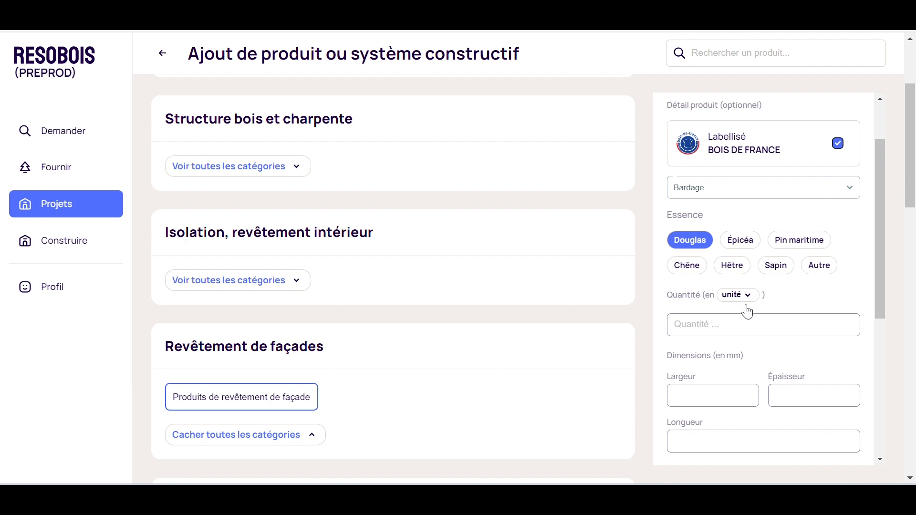
scroll(785, 247, "down", 1)
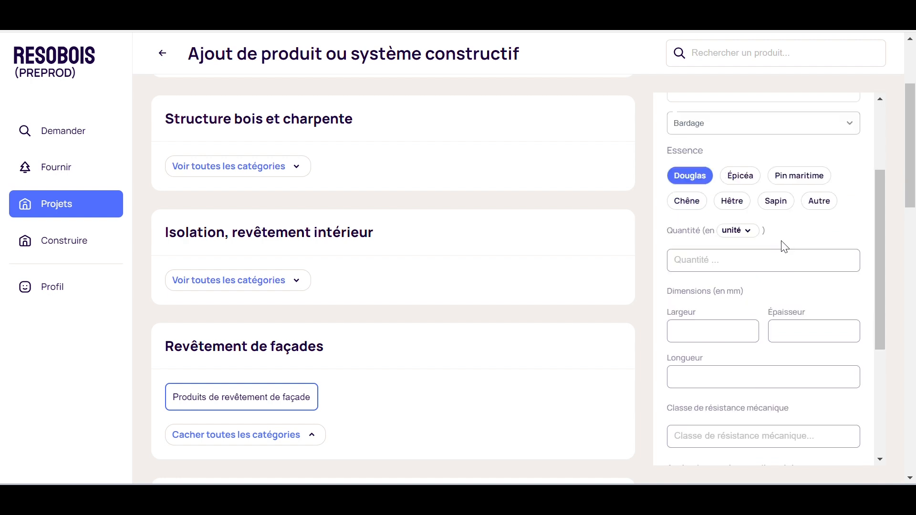
right_click(760, 235)
key("Escape")
left_click(748, 234)
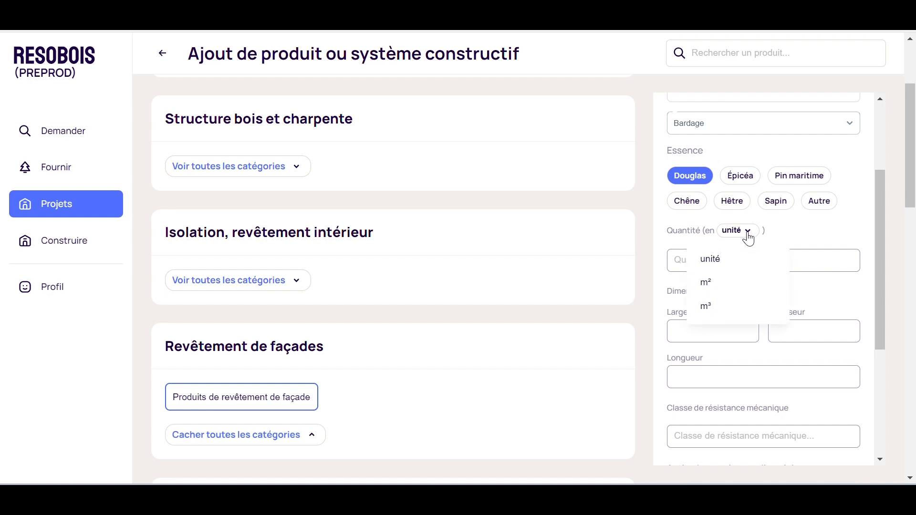
left_click(736, 289)
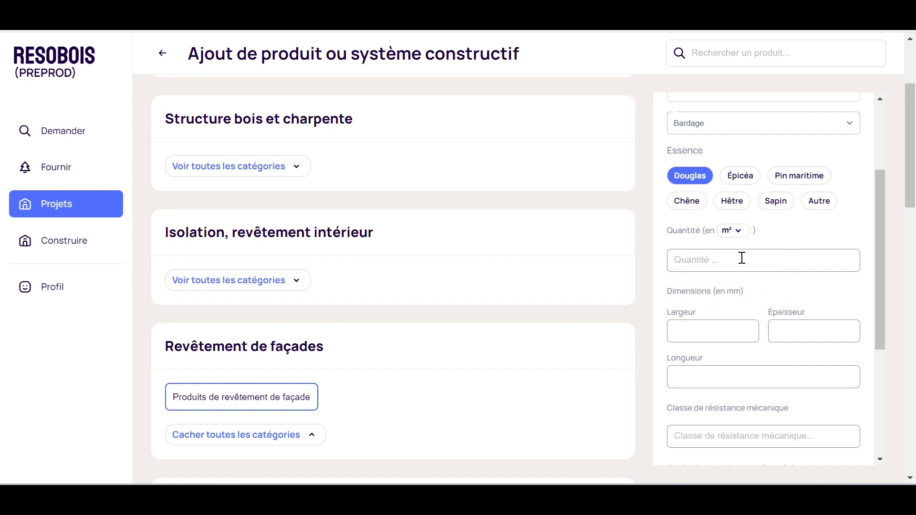
Enter a quantity of 300, width 135 mm, thickness 21 mm and length 2000 mm.
left_click(740, 253)
type("300")
left_click(748, 330)
type("135")
left_click(787, 331)
type("21")
left_click(742, 378)
type("2000")
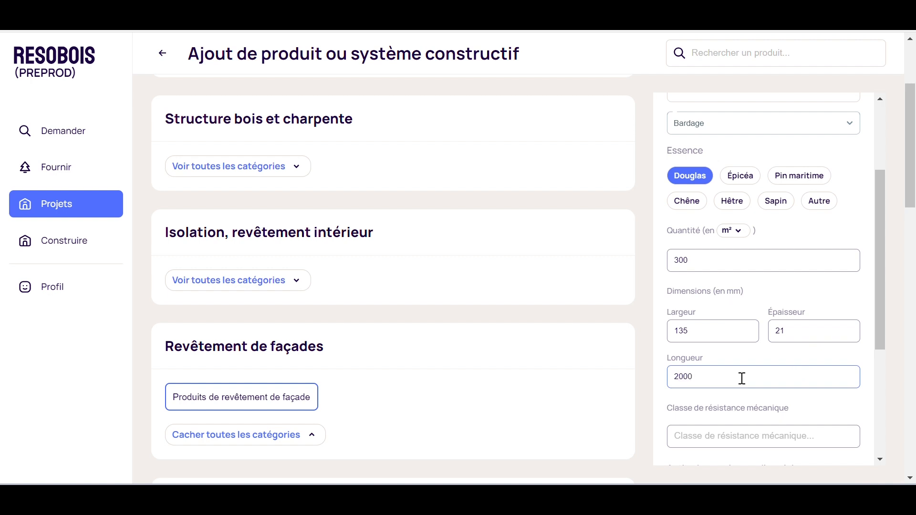
Select the use class Classe 3.2 for the cladding.
scroll(743, 381, "down", 3)
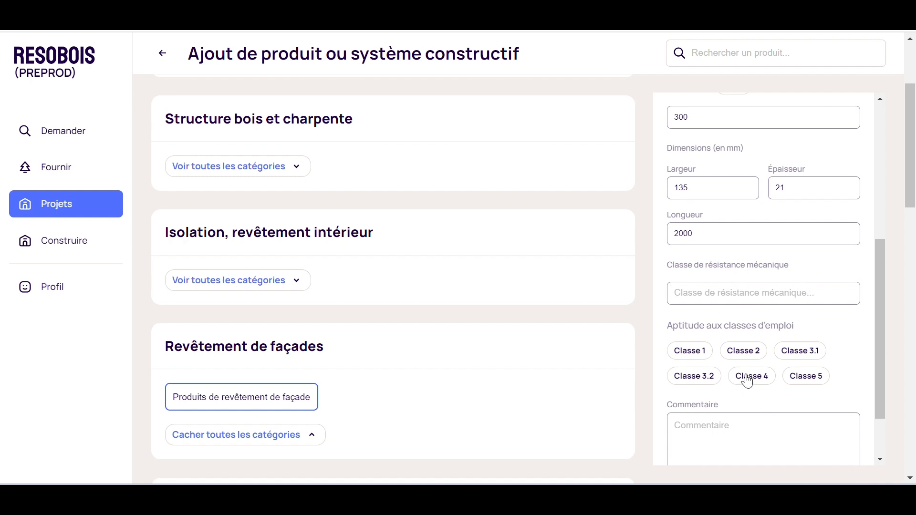
left_click(683, 384)
scroll(768, 394, "down", 3)
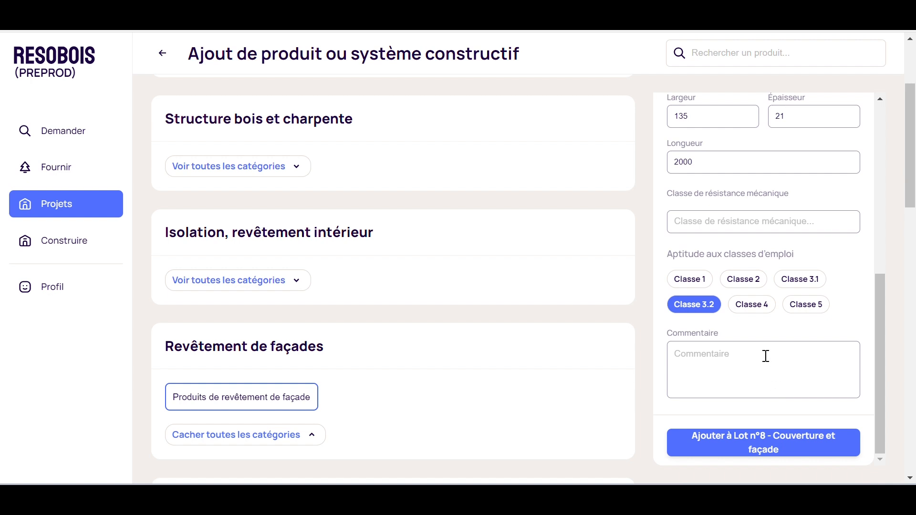
scroll(766, 355, "up", 5)
scroll(763, 353, "up", 2)
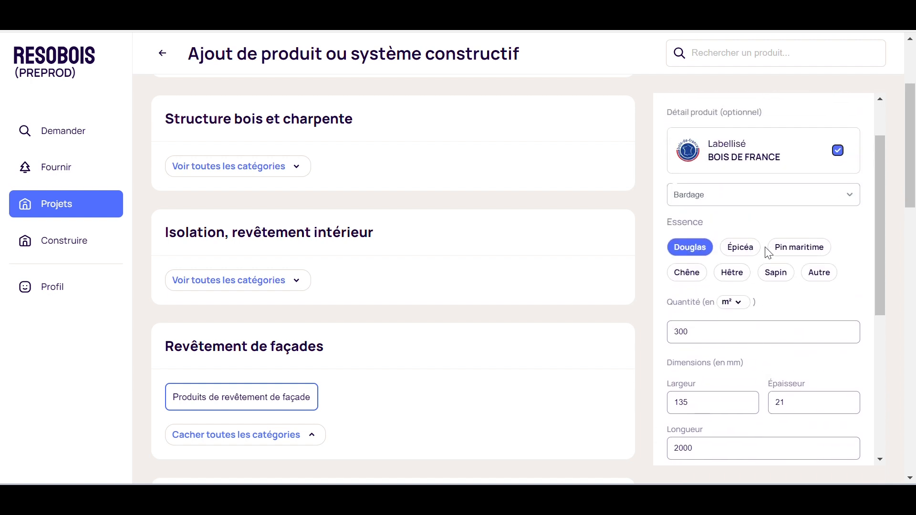
scroll(768, 283, "down", 5)
scroll(744, 363, "down", 2)
Enter the comment Bardage vertical, traitement autoclave for the cladding product.
left_click(706, 367)
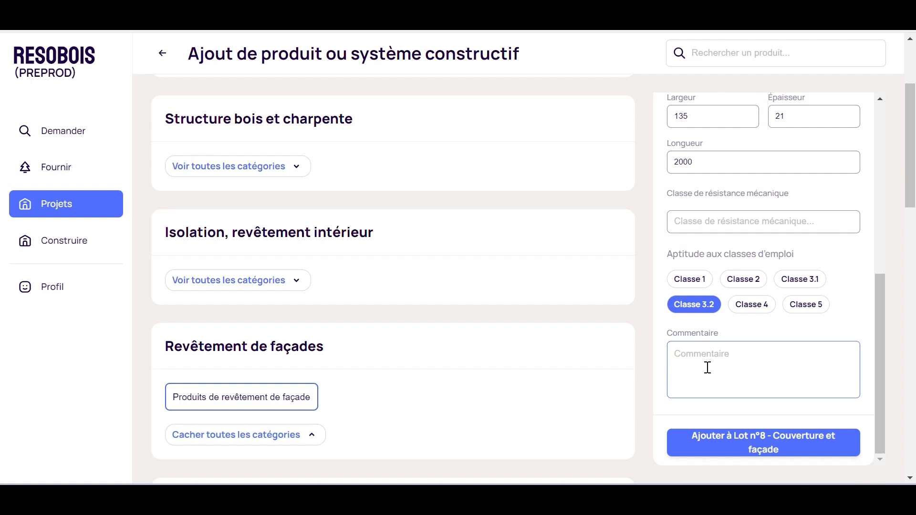
type("Bardage ver")
type("tical")
type(", traut")
type("itement a")
type("utoclave")
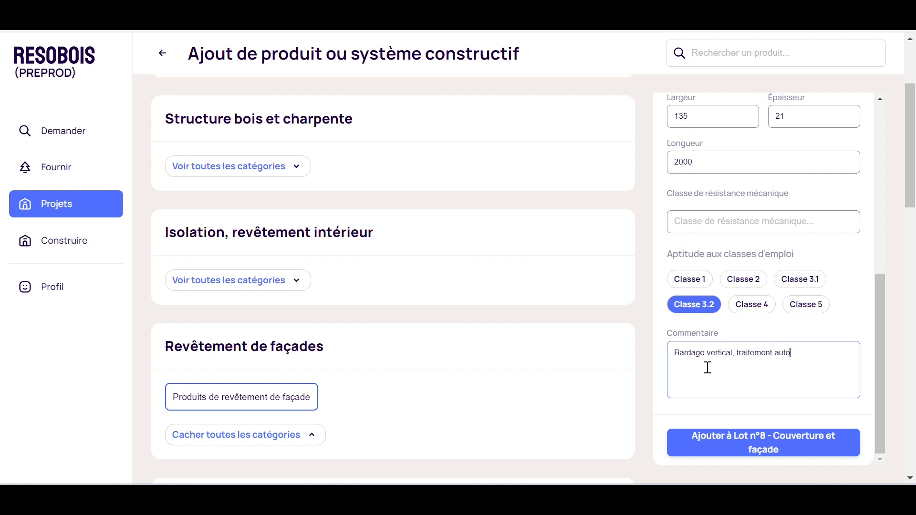
Add the Bardage product to Lot n°8 - Couverture et façade and return to the lots.
left_click(780, 451)
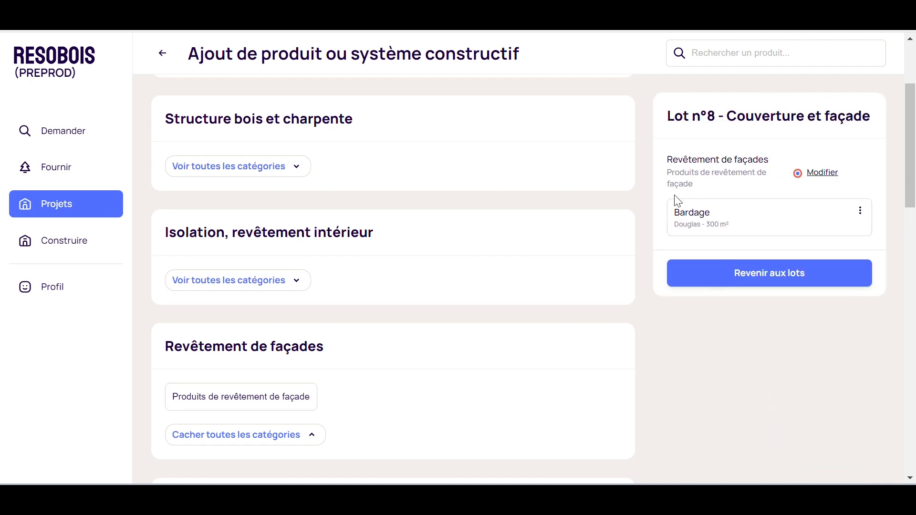
left_click(743, 281)
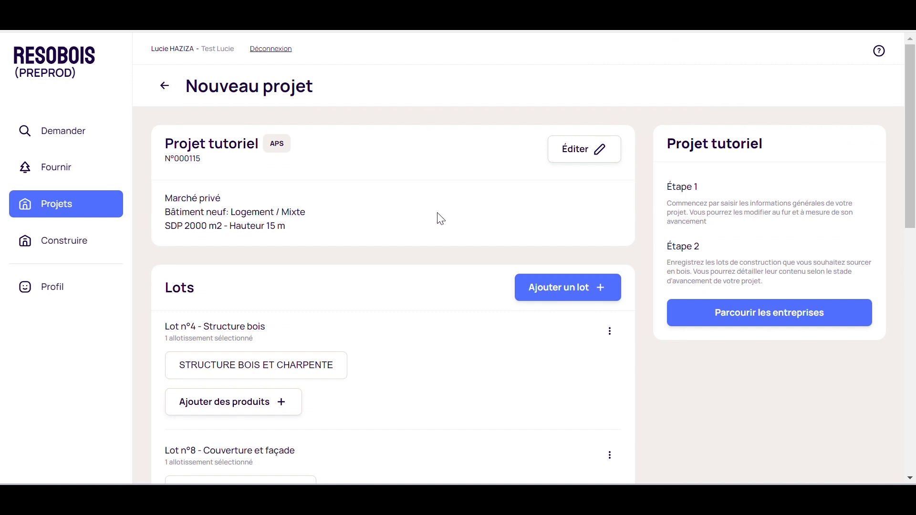
scroll(439, 260, "down", 3)
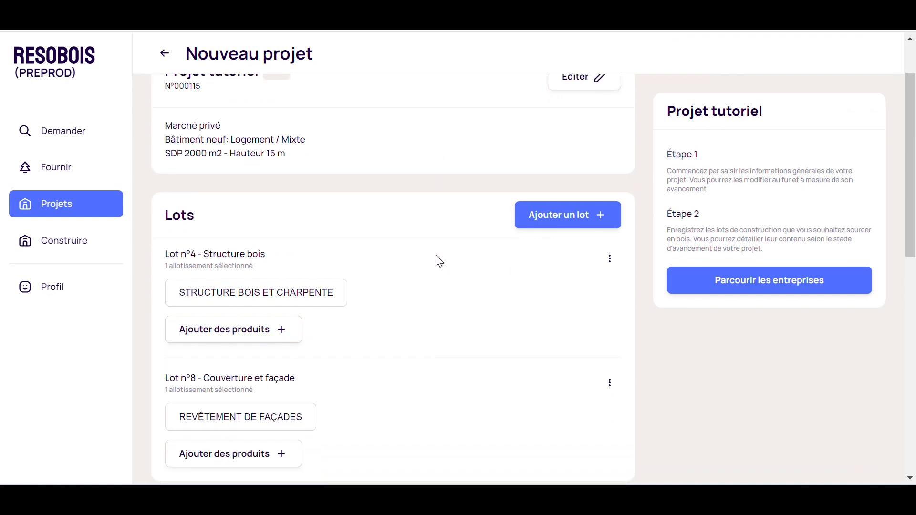